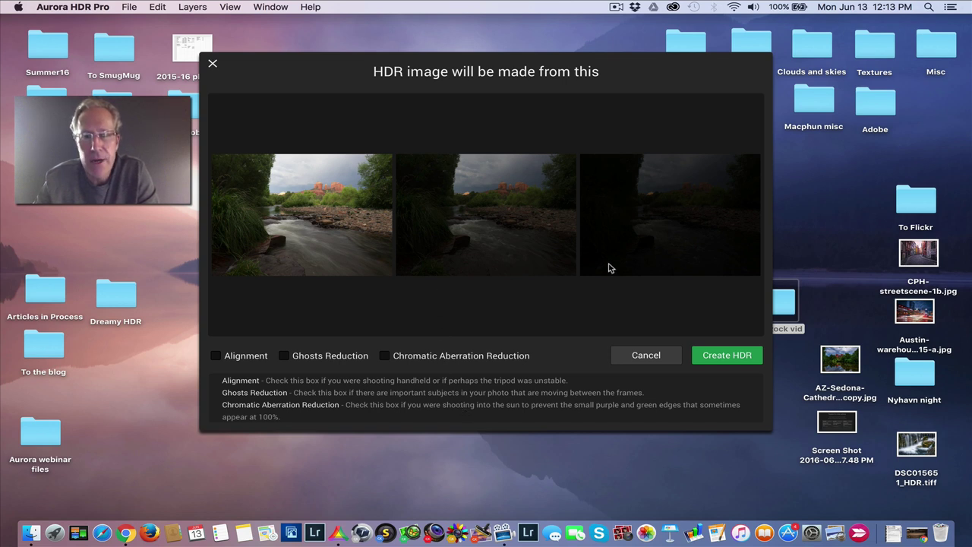
# Merge the three bracketed exposures into the 32-bit P6292477_HDR image and collapse the Tone section.
pyautogui.click(726, 355)
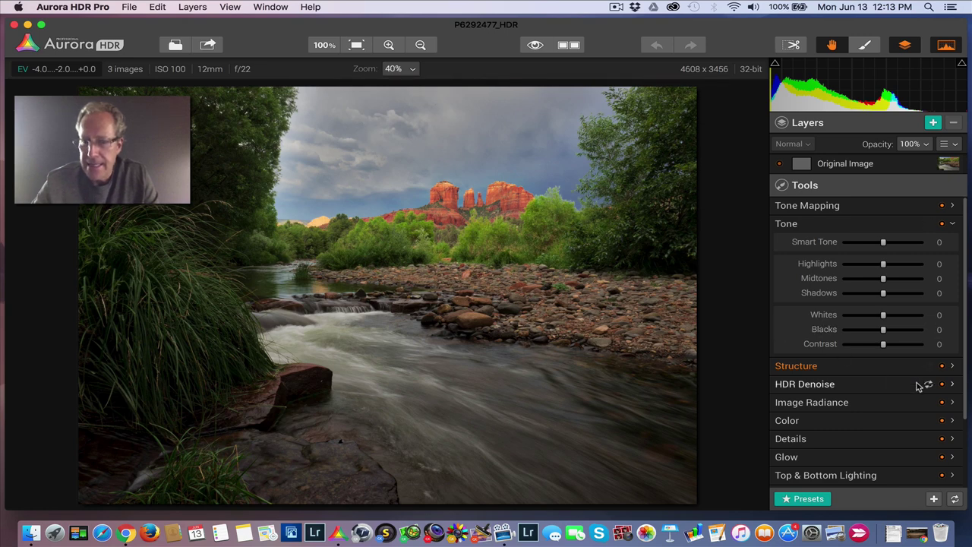
pyautogui.click(848, 224)
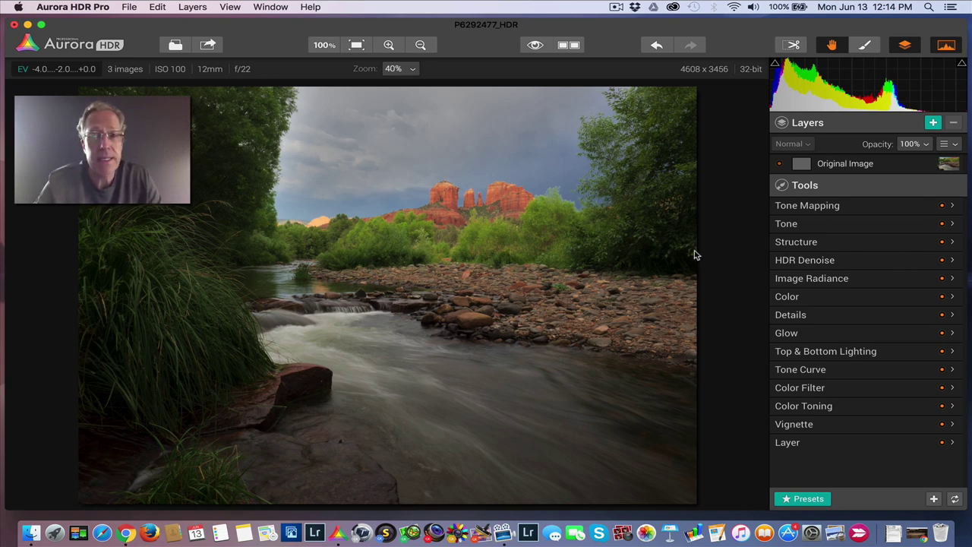
# Apply the Dark Light preset to the Original Image layer.
pyautogui.click(805, 498)
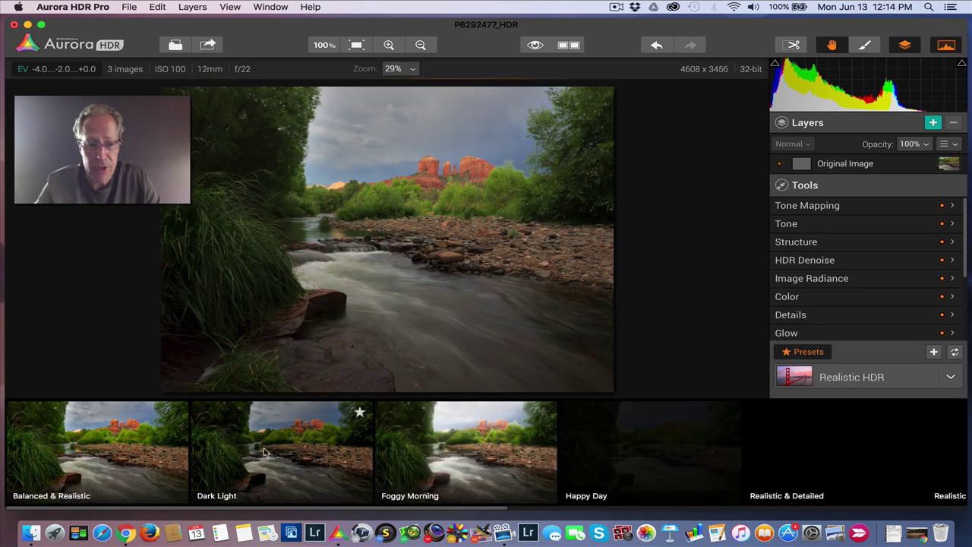
pyautogui.click(264, 453)
pyautogui.click(820, 352)
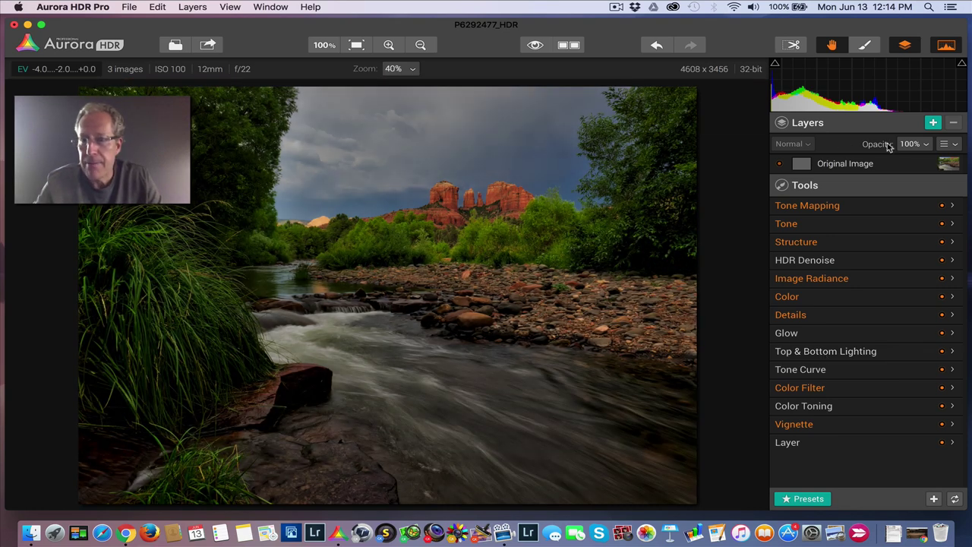
# Lower the Original Image layer opacity to 50% and preview before and after.
pyautogui.click(925, 145)
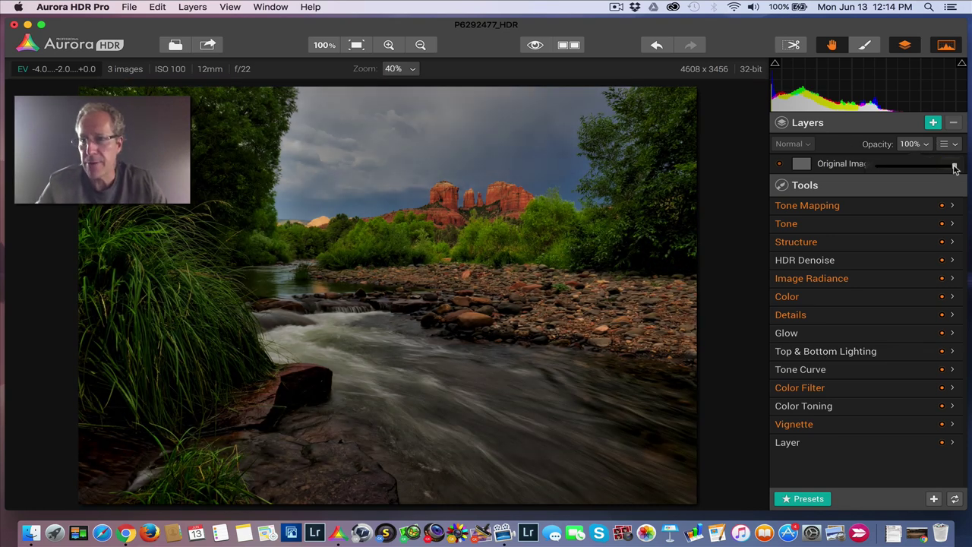
pyautogui.moveTo(950, 166); pyautogui.dragTo(916, 167)
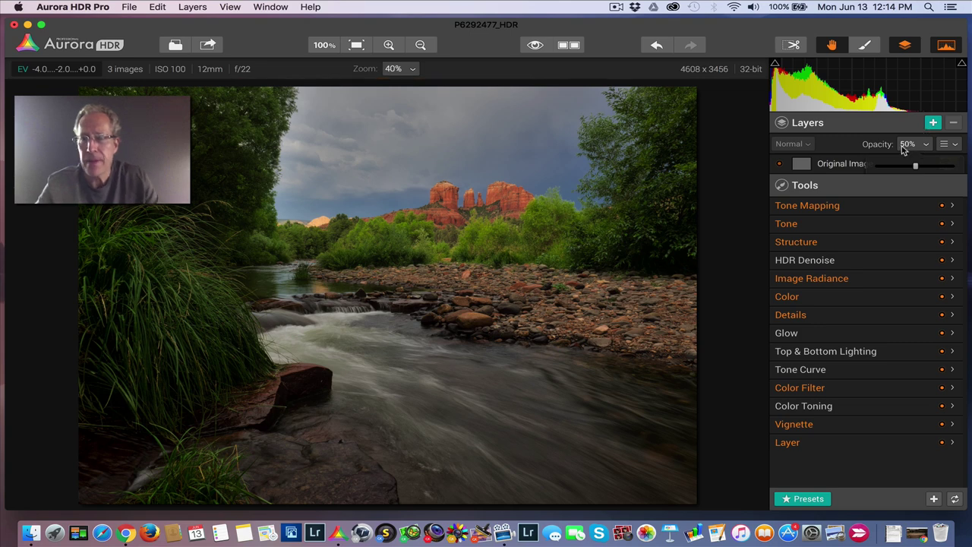
pyautogui.click(904, 148)
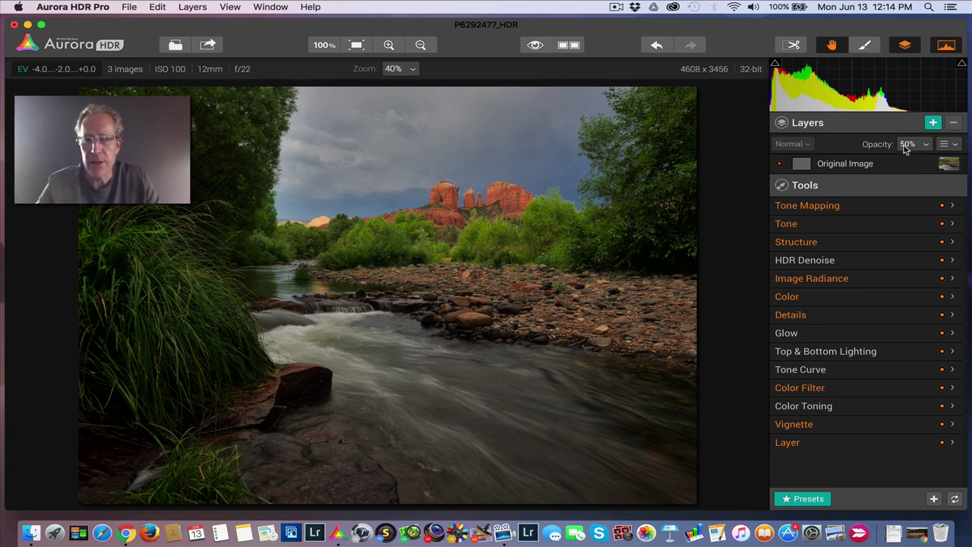
pyautogui.click(536, 46)
pyautogui.click(535, 46)
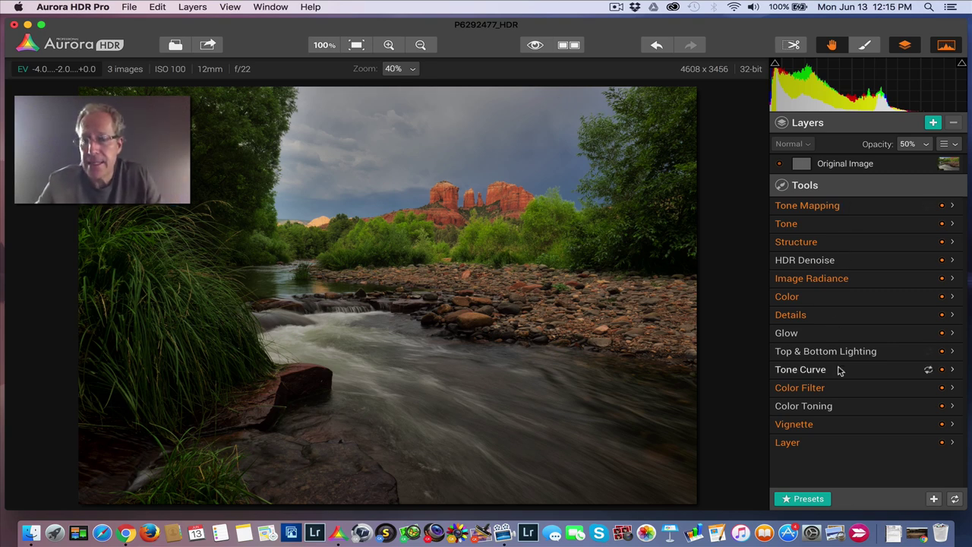
# Add a layer named 'Realistic Dreamy' and apply the Realistic Dreamy preset to it.
pyautogui.click(932, 125)
pyautogui.write('Realistic Dream')
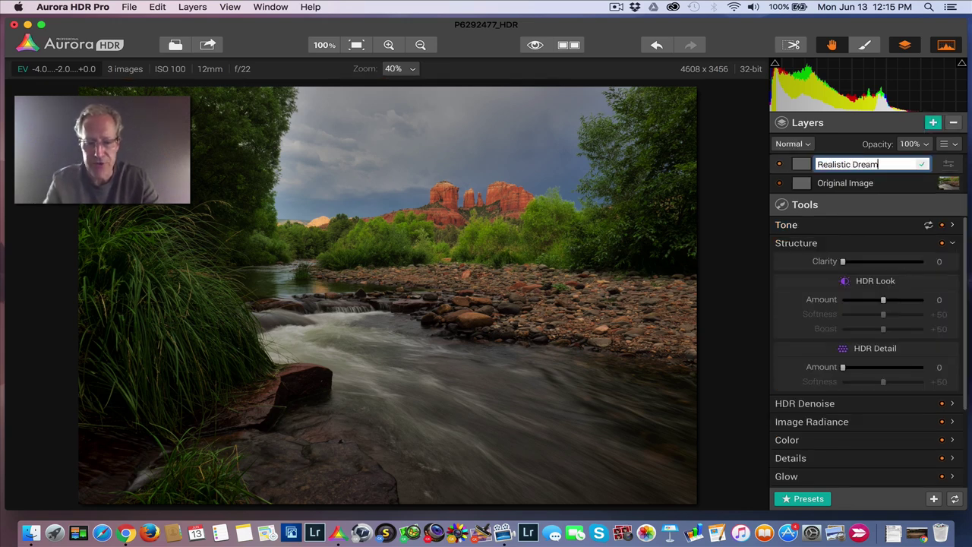
pyautogui.write('y')
pyautogui.press('Return')
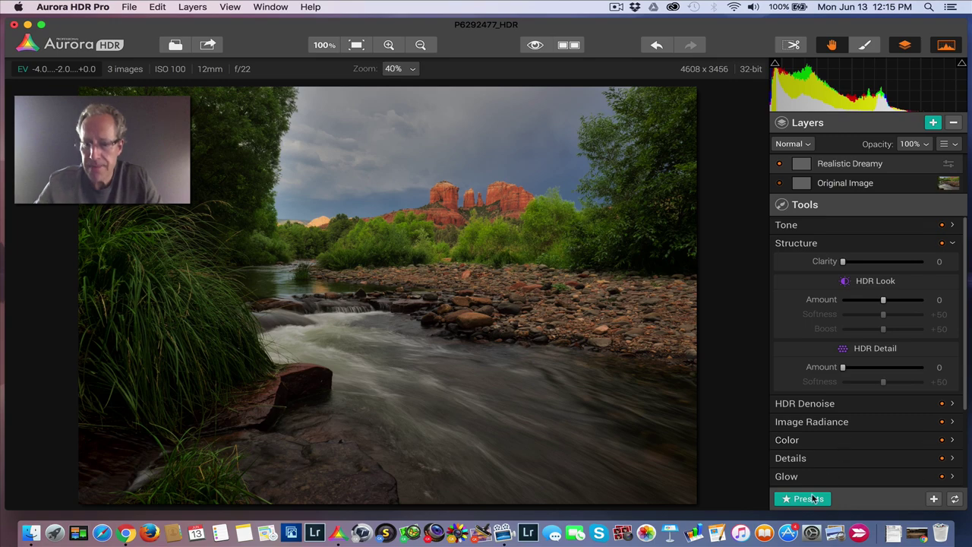
pyautogui.click(814, 498)
pyautogui.hscroll(5, 836, 471)
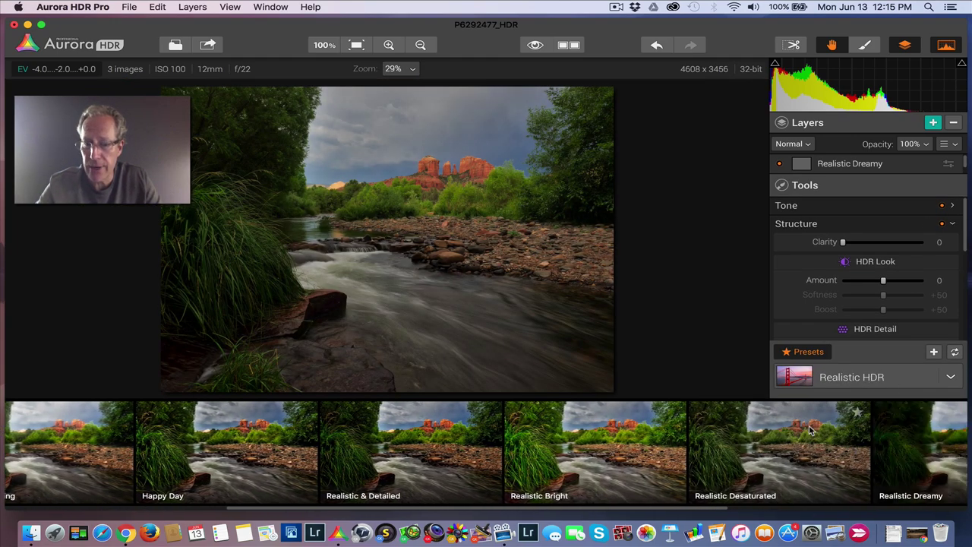
pyautogui.hscroll(2, 809, 430)
pyautogui.hscroll(3, 808, 430)
pyautogui.click(789, 448)
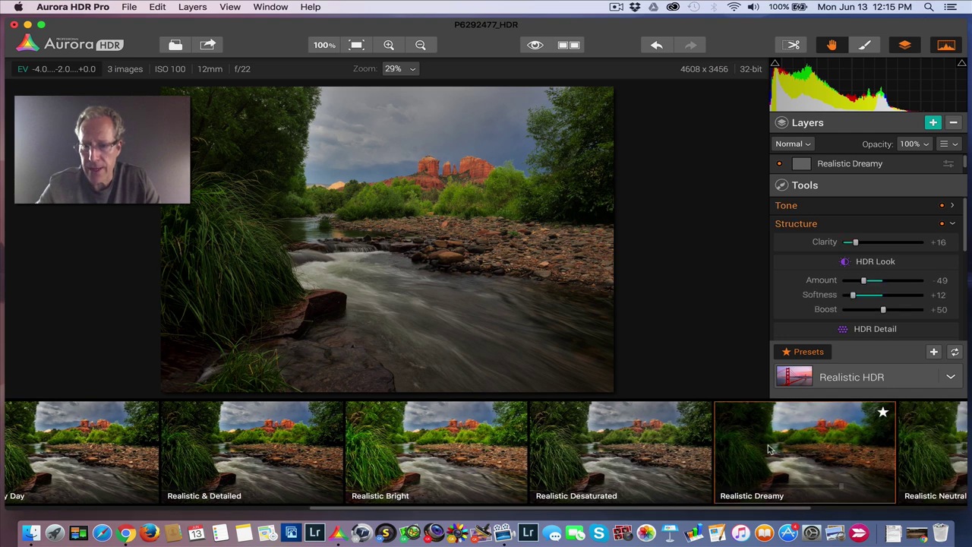
pyautogui.click(809, 353)
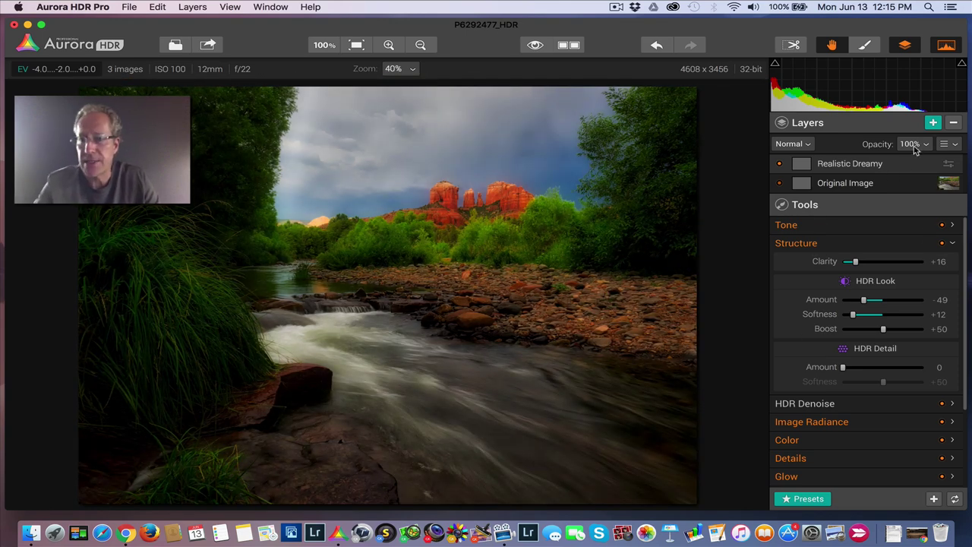
# Blend the Realistic Dreamy layer at 24% opacity and compare its visibility off and on.
pyautogui.click(915, 144)
pyautogui.moveTo(953, 165); pyautogui.dragTo(894, 167)
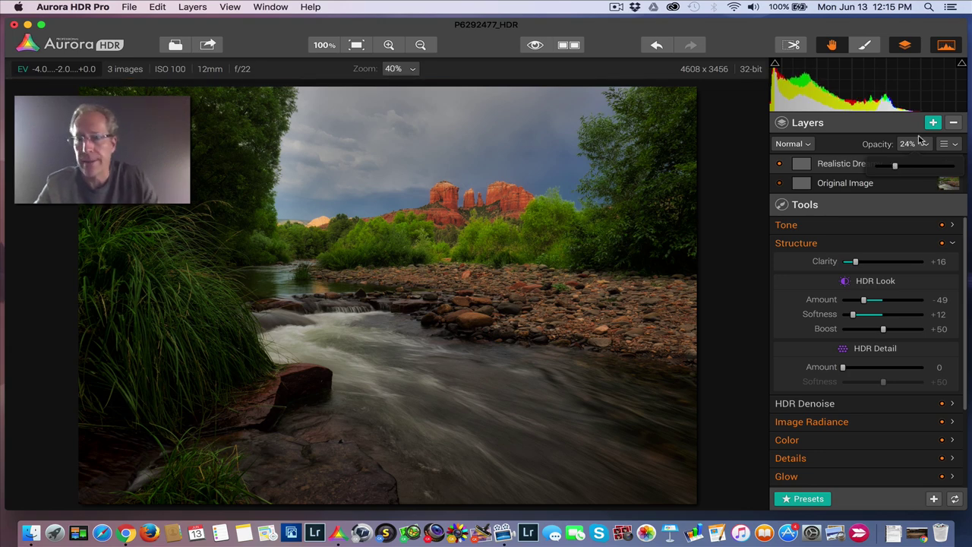
pyautogui.click(912, 146)
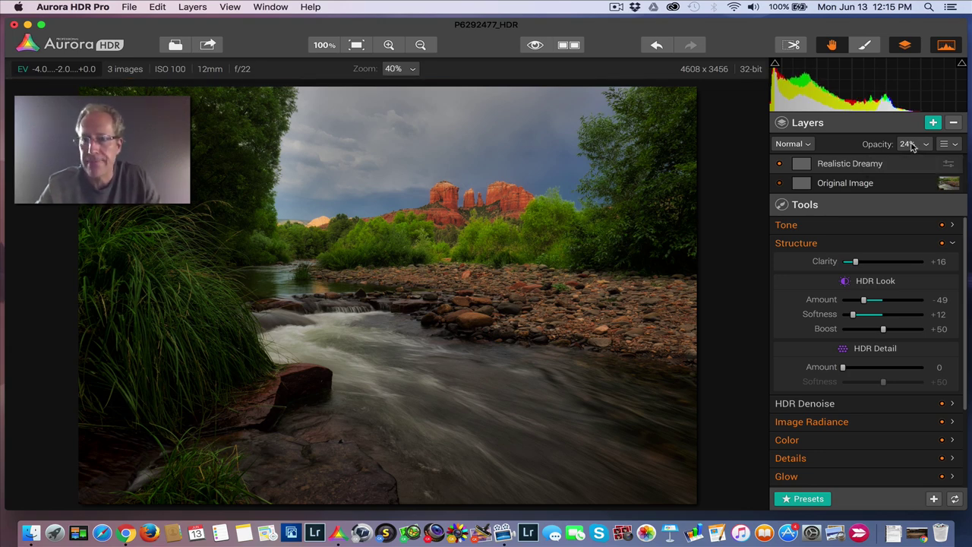
pyautogui.click(779, 165)
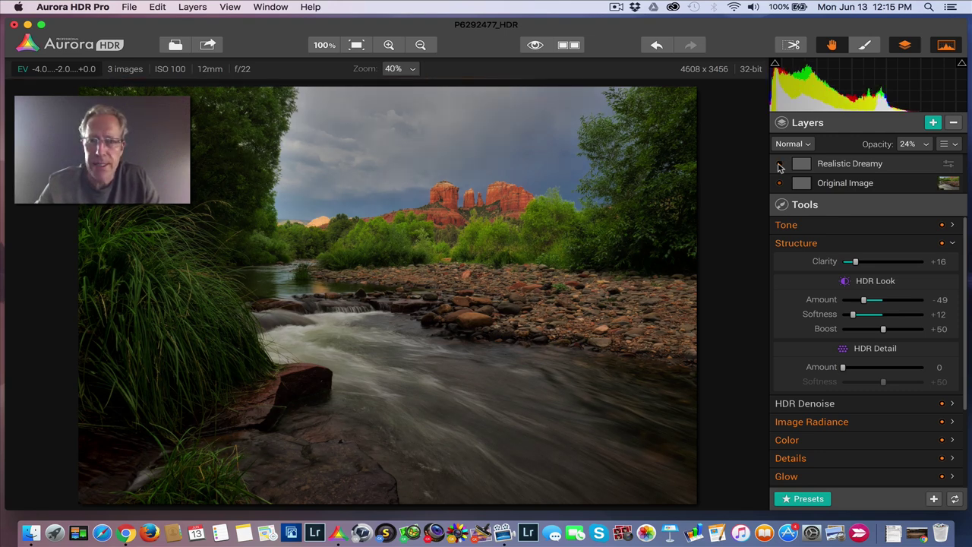
pyautogui.click(779, 165)
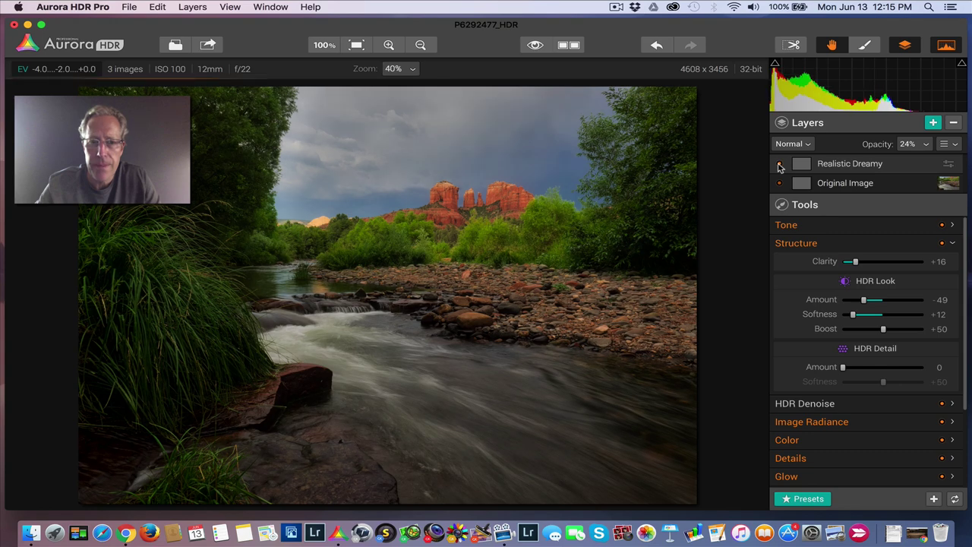
# Add a layer named 'Realistic Detailed' carrying the Realistic & Detailed preset.
pyautogui.click(933, 124)
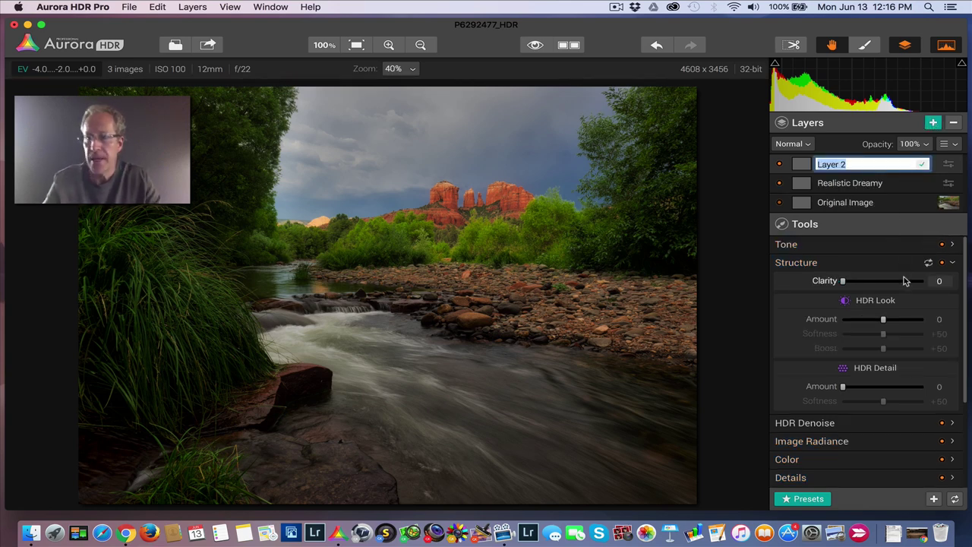
pyautogui.write('Realisti')
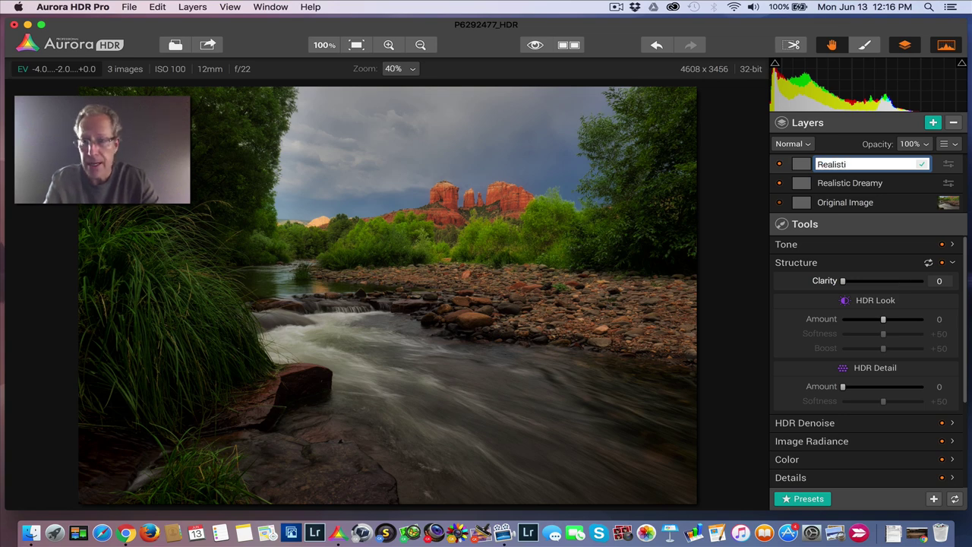
pyautogui.write('c Detailed')
pyautogui.press('Return')
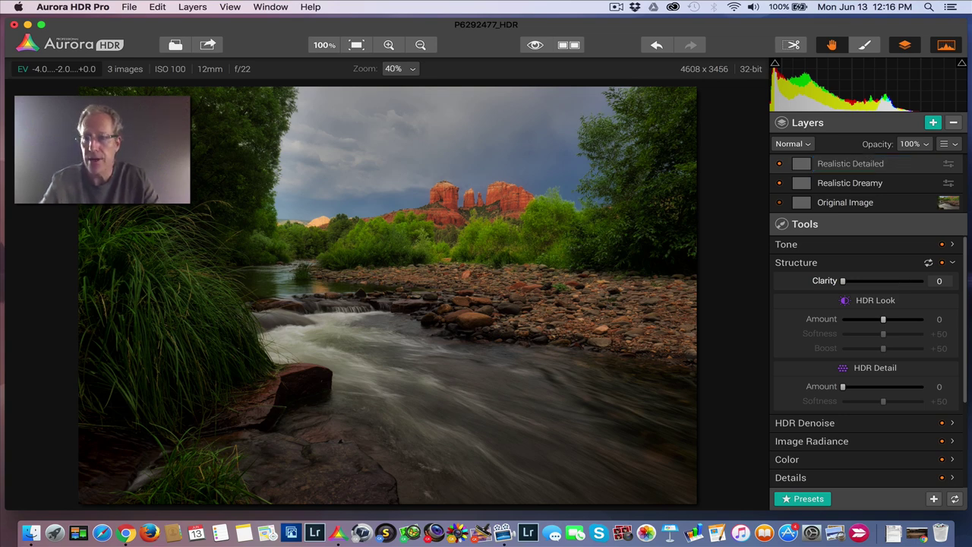
pyautogui.click(820, 498)
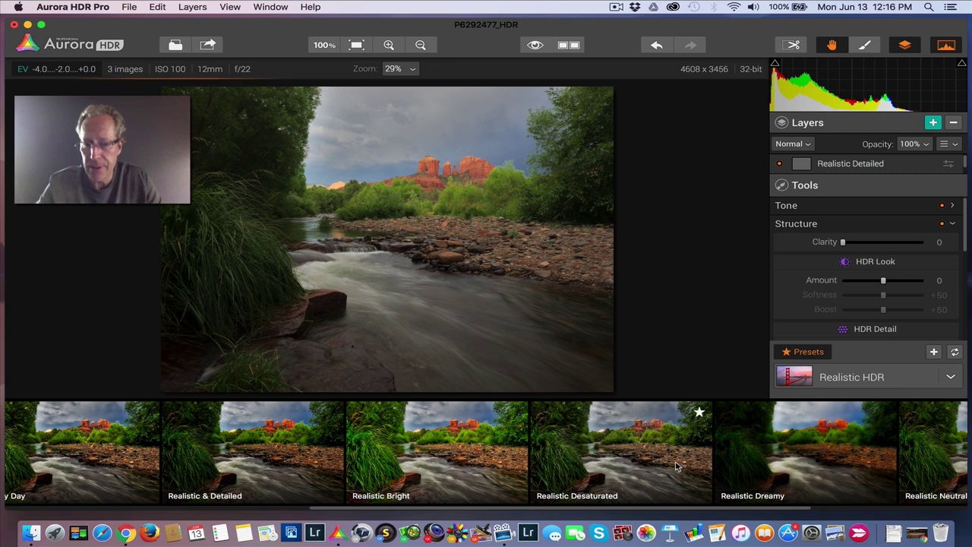
pyautogui.hscroll(5, 729, 478)
pyautogui.hscroll(-15, 675, 466)
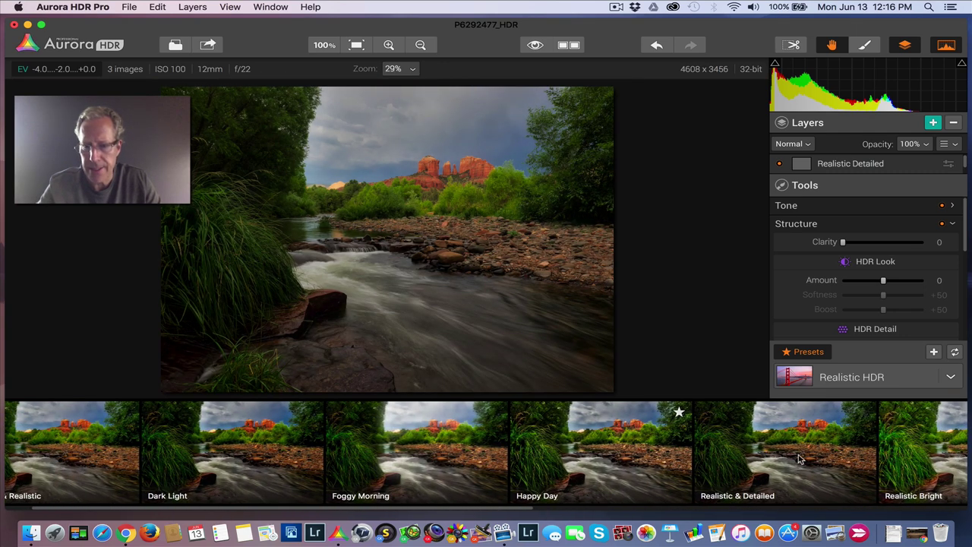
pyautogui.click(799, 458)
pyautogui.click(797, 354)
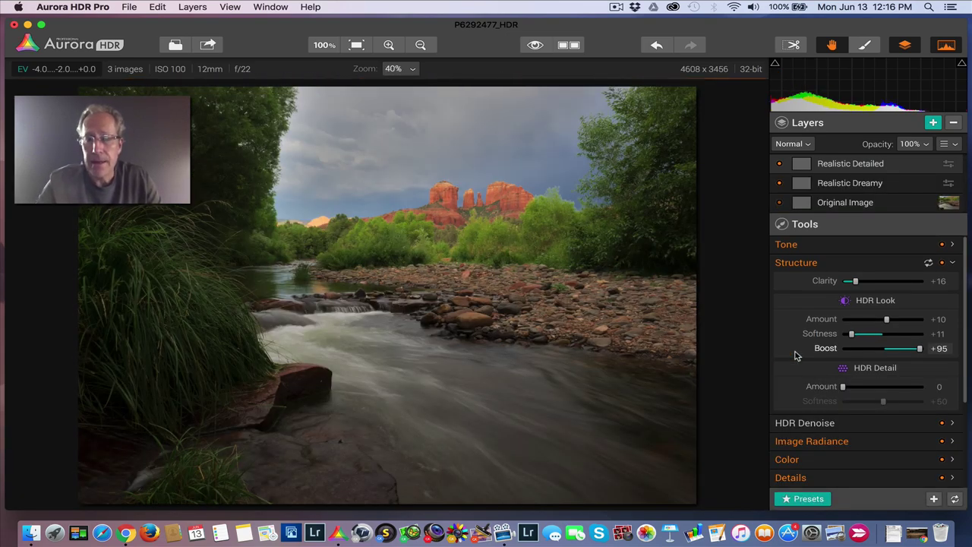
# Set the Realistic Detailed layer opacity to 62% and compare it hidden and shown.
pyautogui.click(916, 145)
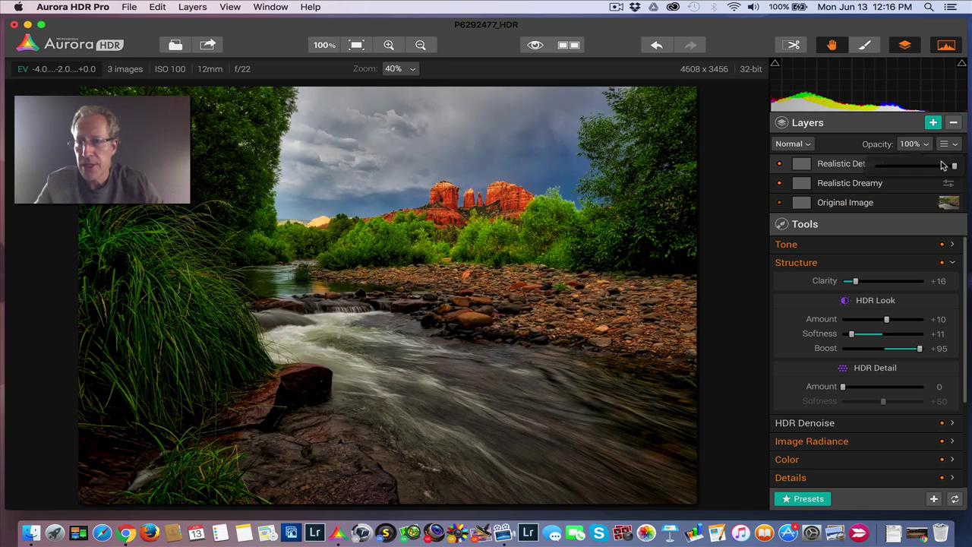
pyautogui.moveTo(955, 169); pyautogui.dragTo(925, 173)
pyautogui.click(917, 146)
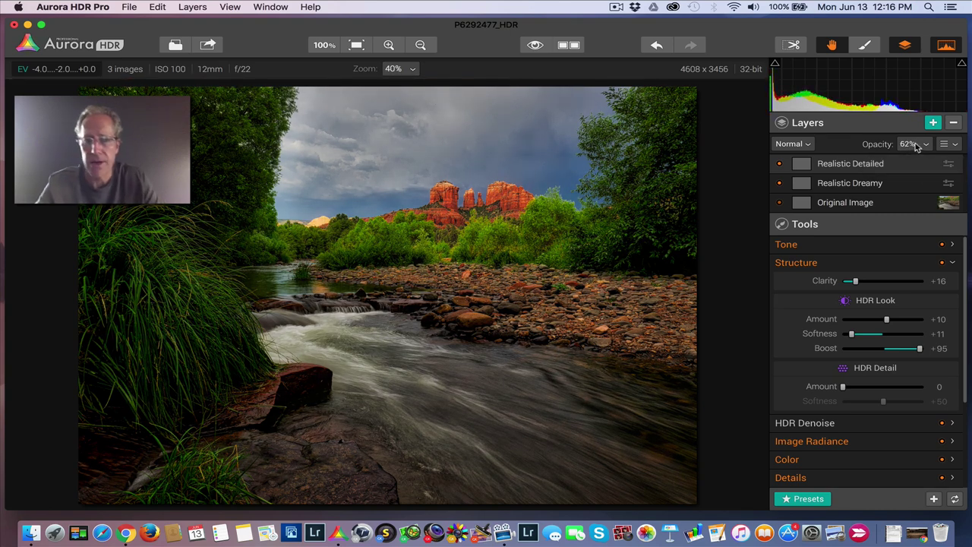
pyautogui.click(781, 166)
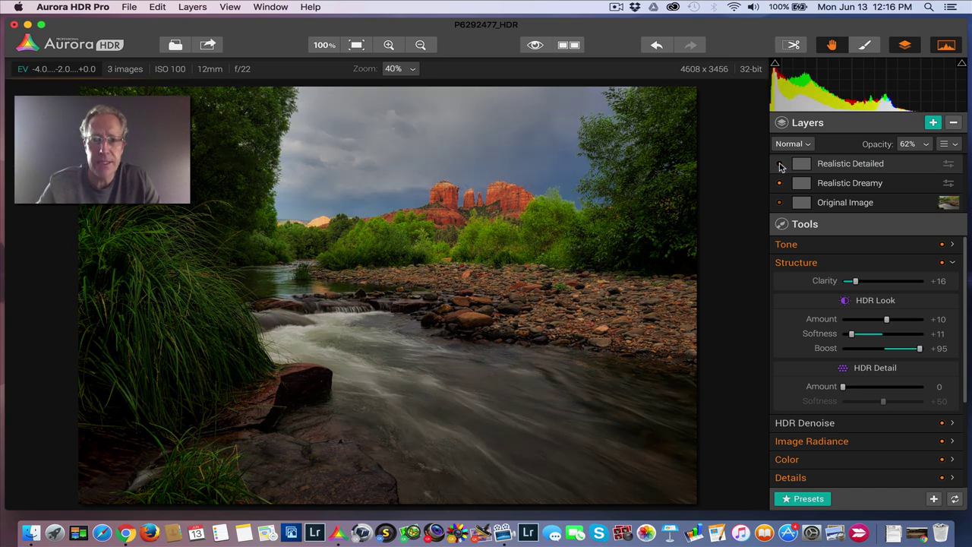
pyautogui.click(780, 165)
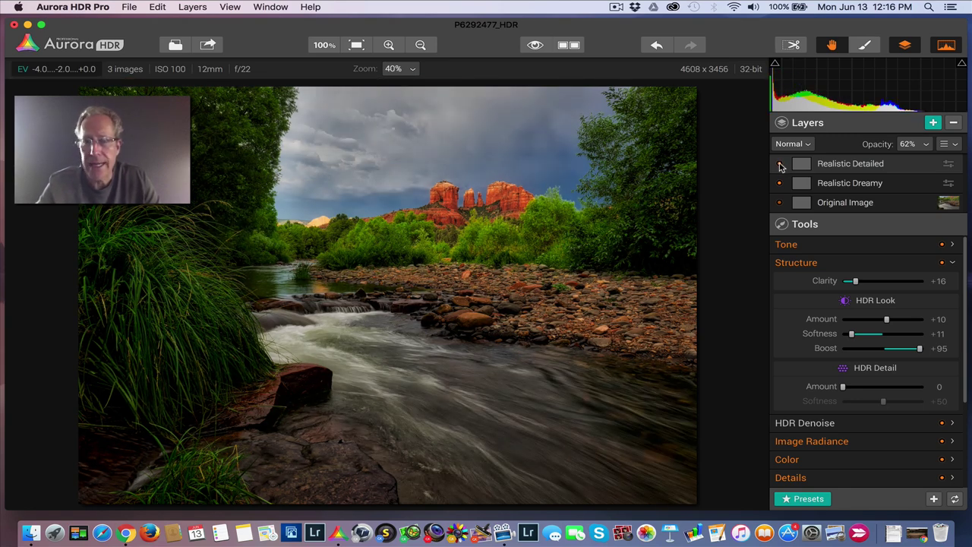
pyautogui.click(781, 166)
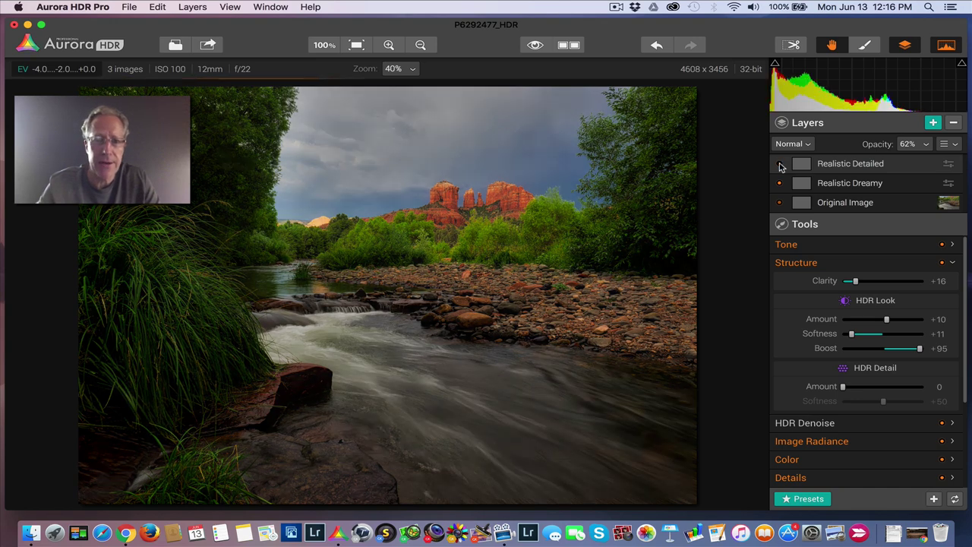
pyautogui.click(781, 165)
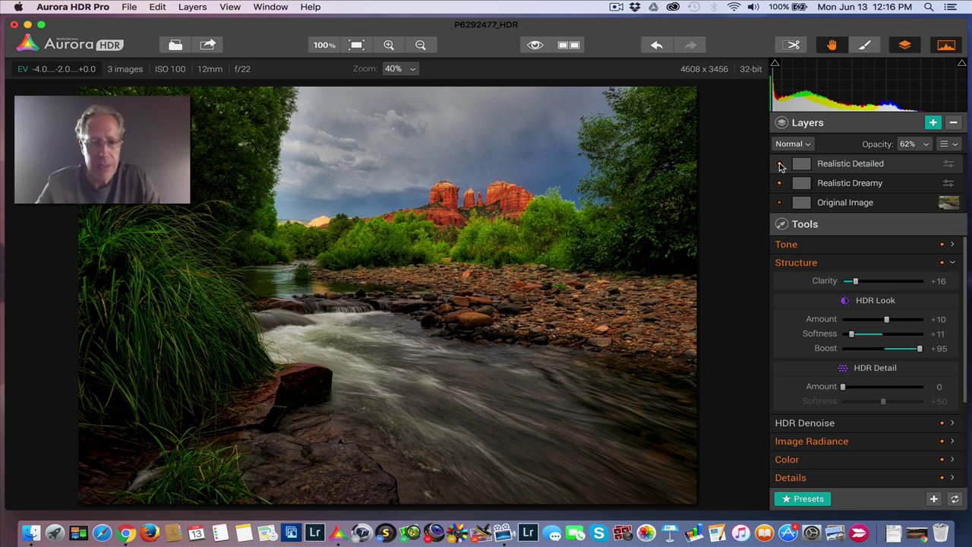
pyautogui.click(779, 164)
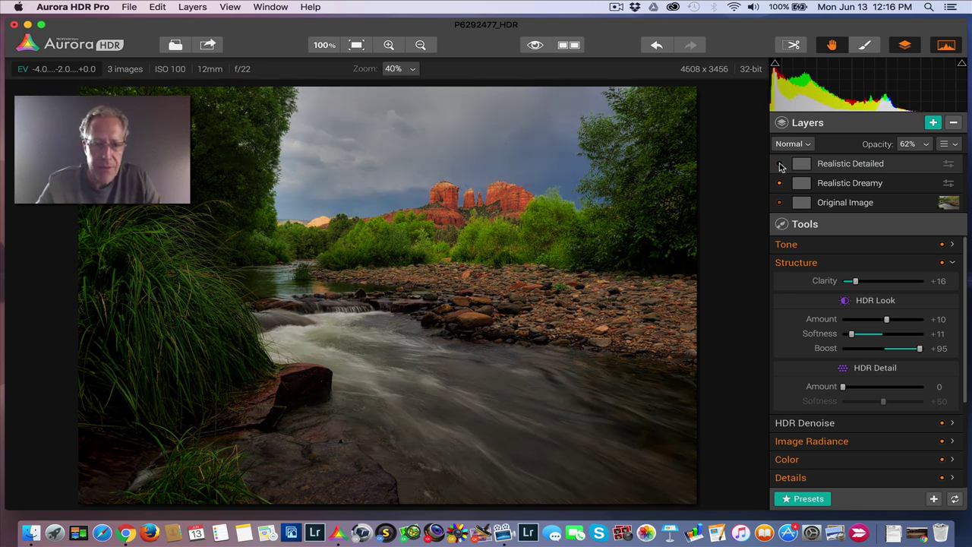
pyautogui.click(780, 165)
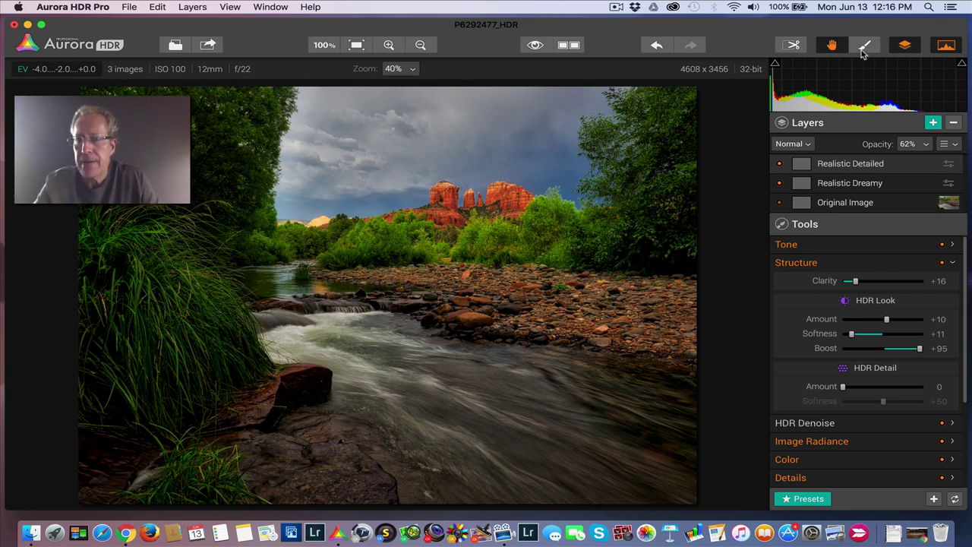
# Prepare a mask brush on Realistic Detailed with opacity 100 and size 76.
pyautogui.click(865, 47)
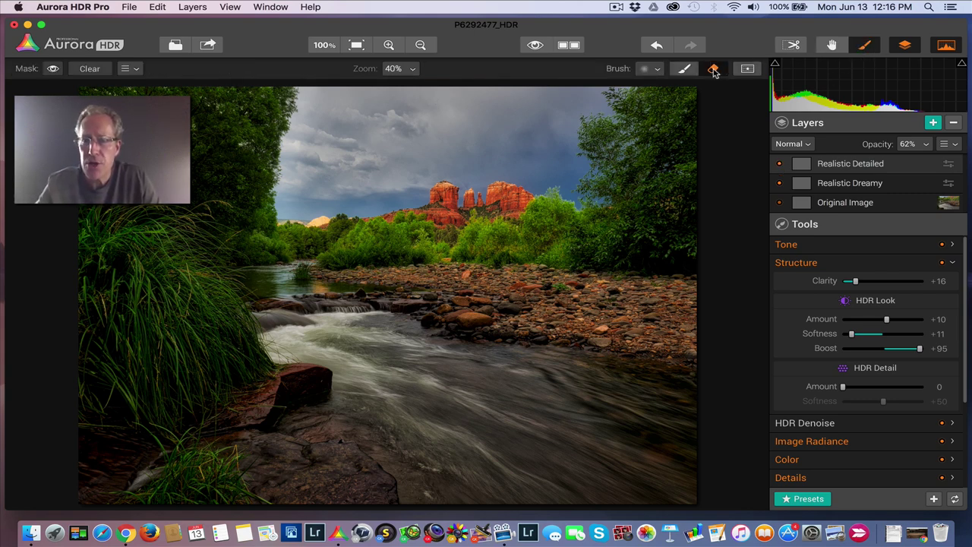
pyautogui.click(657, 69)
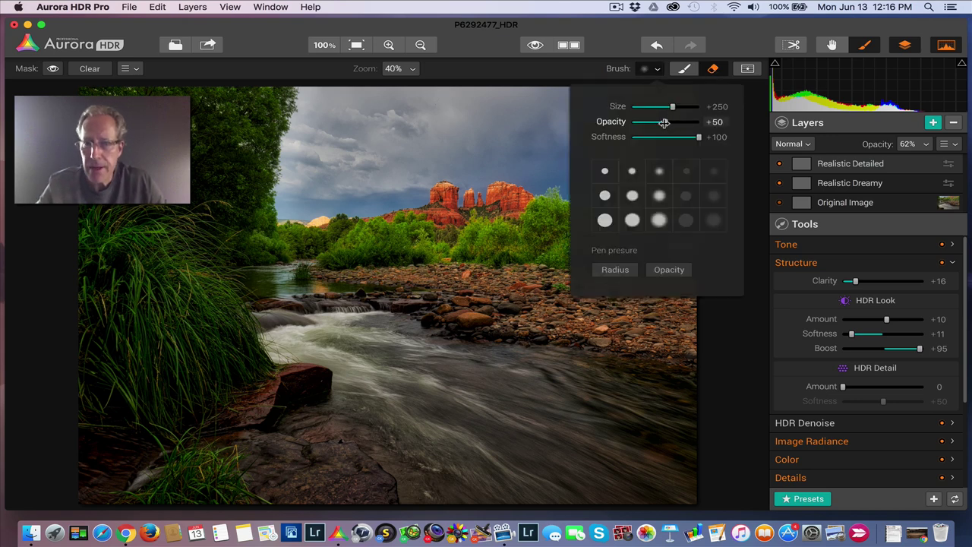
pyautogui.moveTo(665, 122); pyautogui.dragTo(642, 108)
pyautogui.click(650, 69)
# Erase the Realistic Detailed effect from the rushing water, checking with the mask overlay.
pyautogui.click(348, 341)
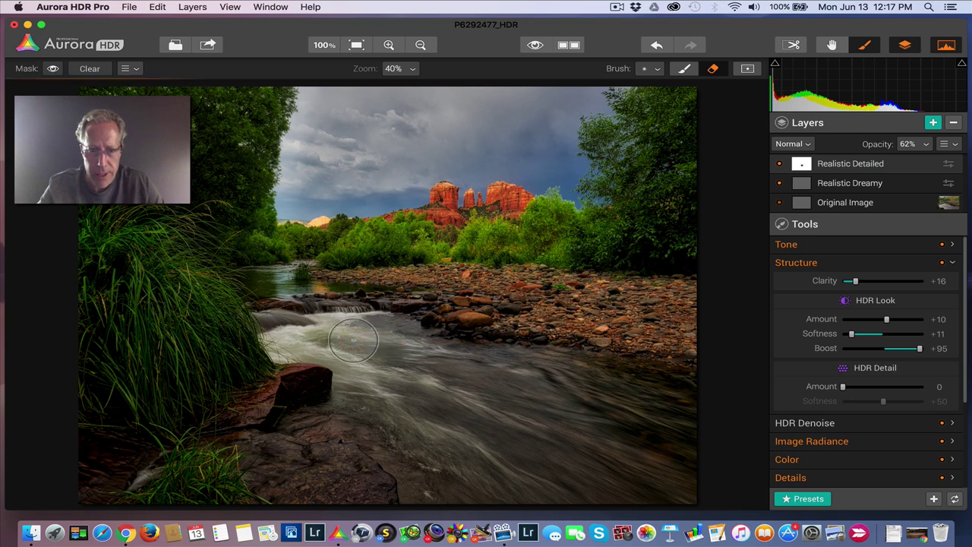
pyautogui.moveTo(348, 341)
pyautogui.mouseDown()
pyautogui.moveTo(299, 353)
pyautogui.moveTo(354, 370)
pyautogui.moveTo(365, 397)
pyautogui.moveTo(388, 363)
pyautogui.moveTo(600, 393)
pyautogui.moveTo(673, 423)
pyautogui.moveTo(690, 486)
pyautogui.moveTo(546, 488)
pyautogui.moveTo(412, 358)
pyautogui.moveTo(326, 348)
pyautogui.moveTo(347, 374)
pyautogui.moveTo(345, 398)
pyautogui.moveTo(521, 483)
pyautogui.moveTo(461, 462)
pyautogui.moveTo(473, 488)
pyautogui.moveTo(679, 499)
pyautogui.mouseUp()
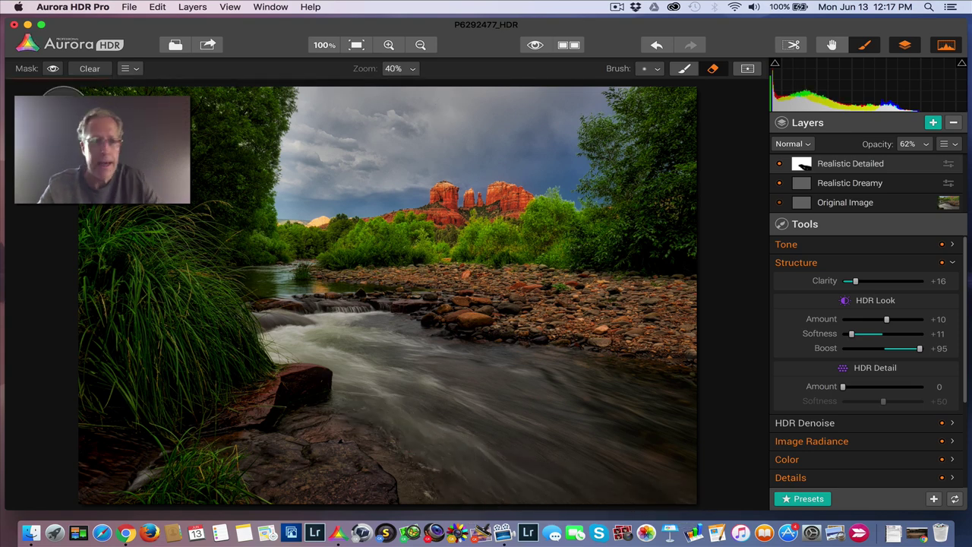
pyautogui.click(52, 68)
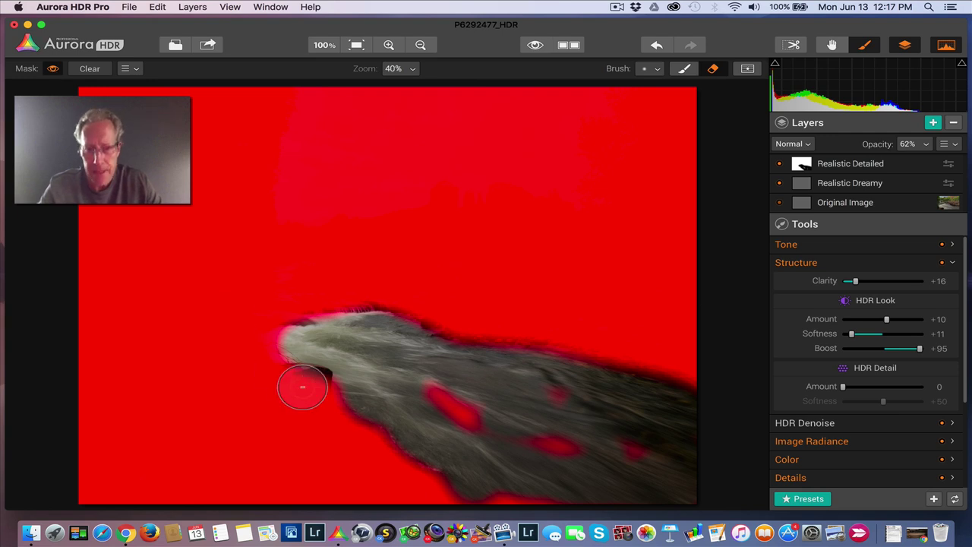
pyautogui.moveTo(302, 387)
pyautogui.mouseDown()
pyautogui.moveTo(415, 393)
pyautogui.moveTo(547, 445)
pyautogui.moveTo(547, 459)
pyautogui.moveTo(488, 497)
pyautogui.moveTo(671, 495)
pyautogui.moveTo(569, 417)
pyautogui.moveTo(542, 415)
pyautogui.moveTo(626, 468)
pyautogui.moveTo(535, 411)
pyautogui.moveTo(552, 445)
pyautogui.moveTo(529, 447)
pyautogui.moveTo(448, 418)
pyautogui.moveTo(455, 430)
pyautogui.moveTo(443, 419)
pyautogui.moveTo(491, 472)
pyautogui.mouseUp()
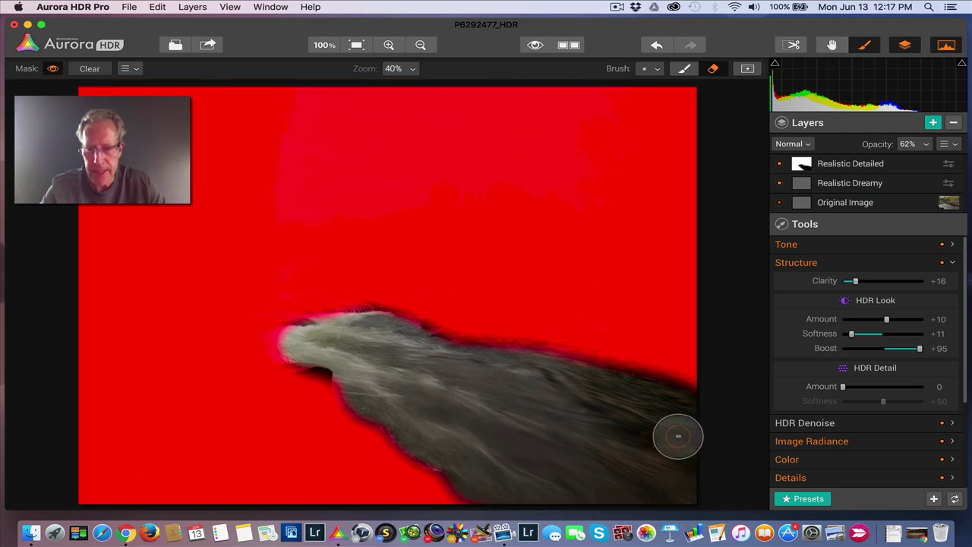
pyautogui.click(53, 68)
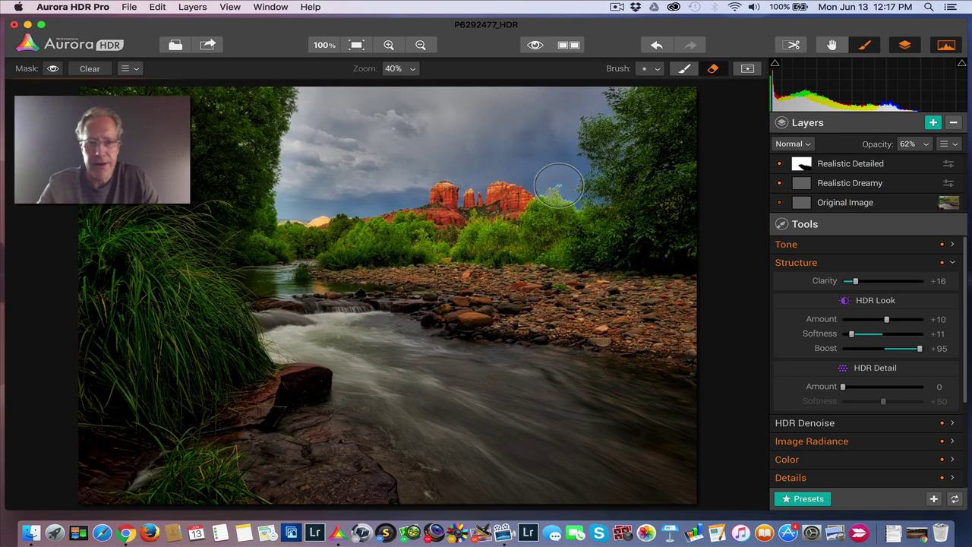
pyautogui.click(780, 165)
pyautogui.click(779, 165)
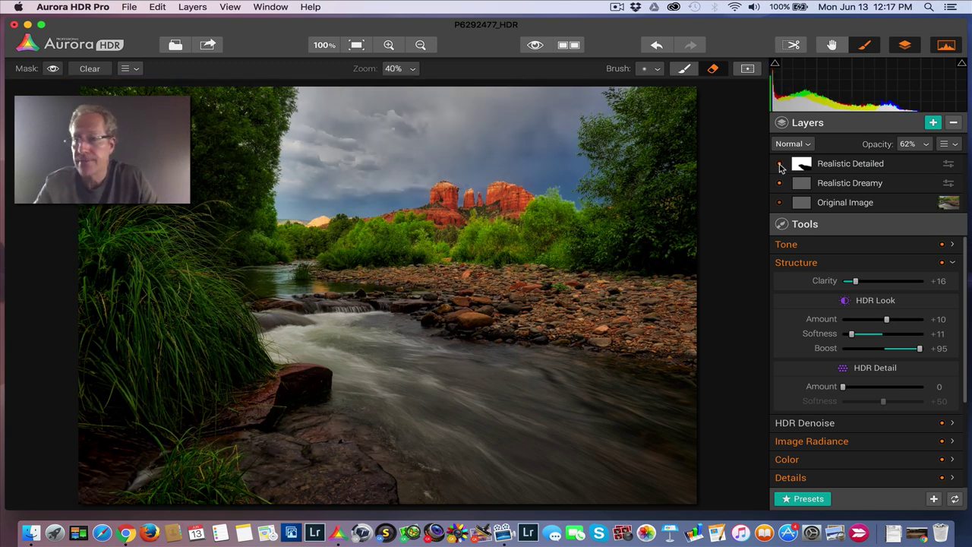
# Add a new top layer named 'Colors'.
pyautogui.click(933, 123)
pyautogui.write('Colors')
pyautogui.press('Return')
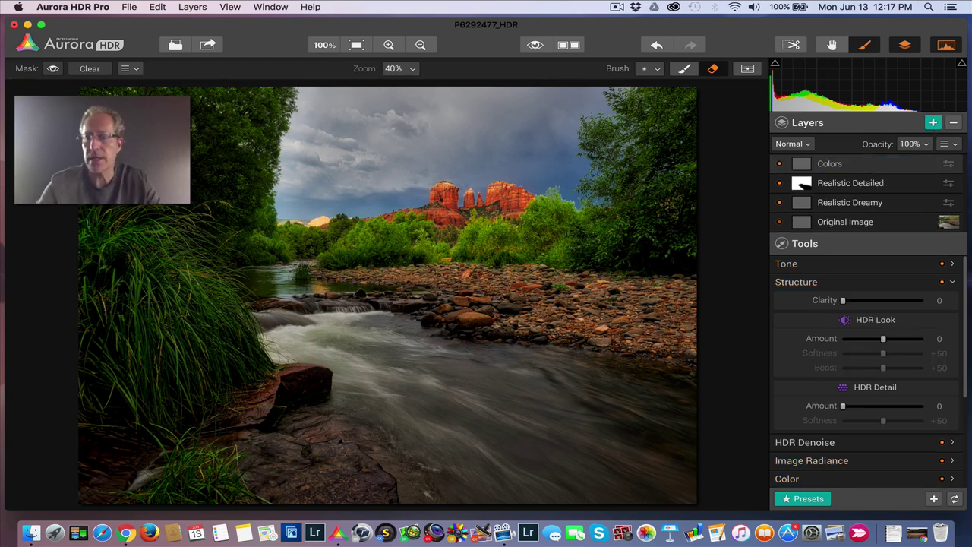
pyautogui.click(854, 282)
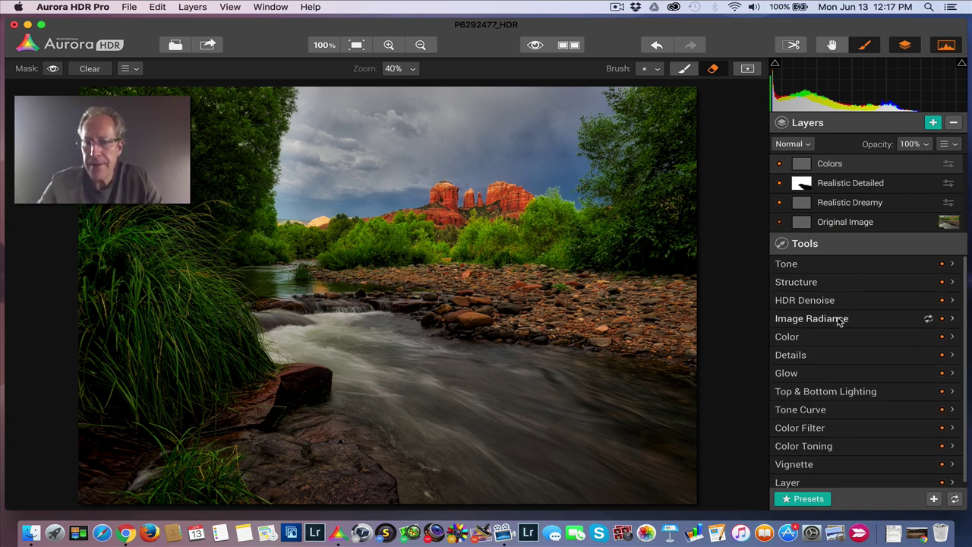
pyautogui.scroll(-1, 835, 316)
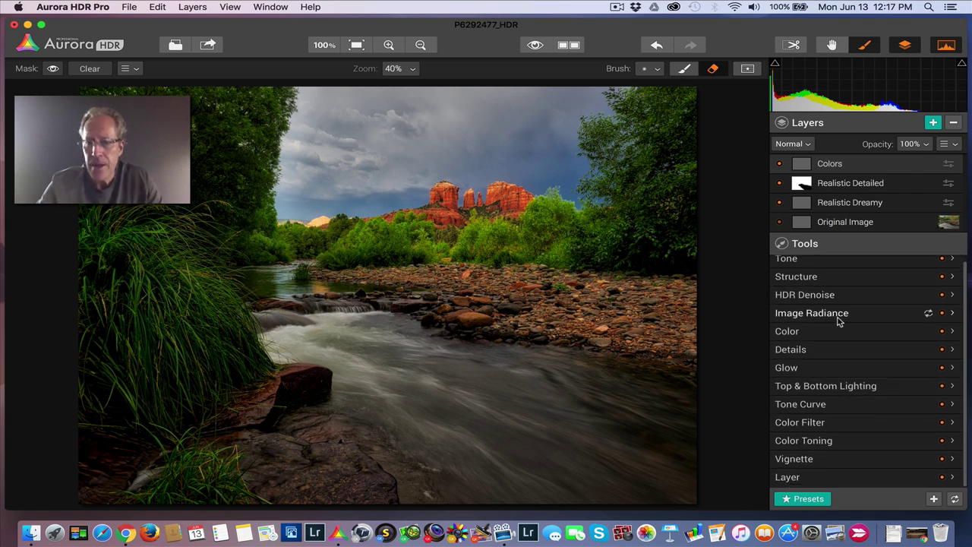
# Apply the cool blue Color Toning split-tone preset (highlights +232, shadows +220, amount +11).
pyautogui.click(834, 442)
pyautogui.scroll(-2, 842, 410)
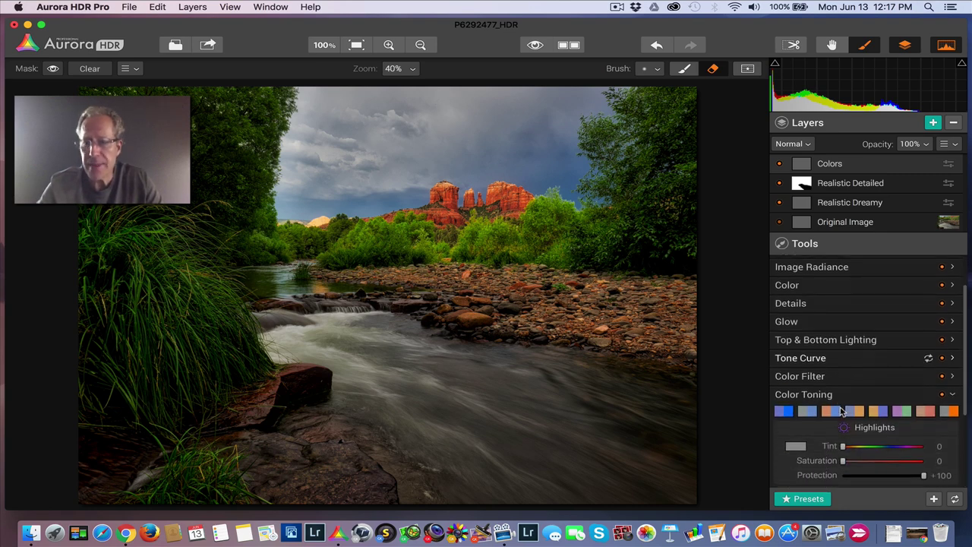
pyautogui.scroll(-2, 813, 410)
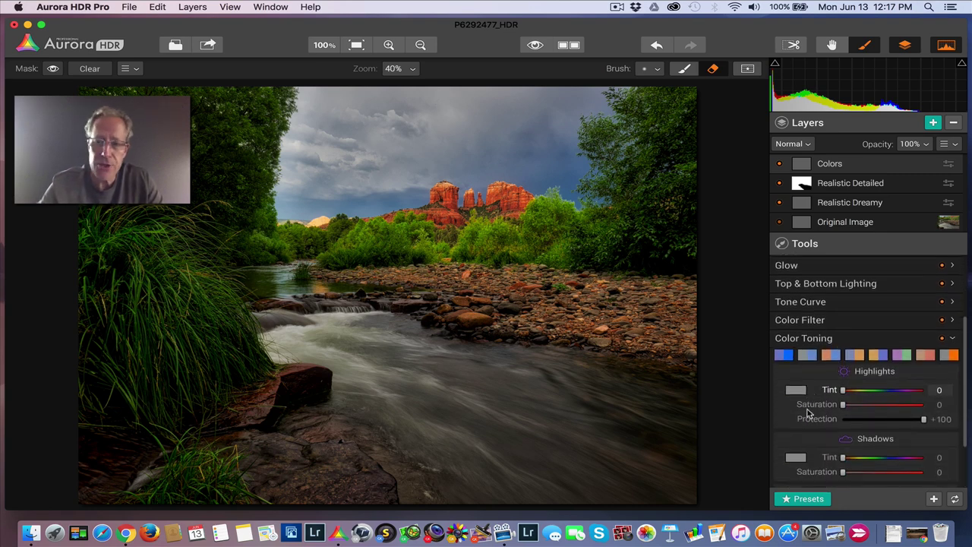
pyautogui.scroll(-1, 808, 413)
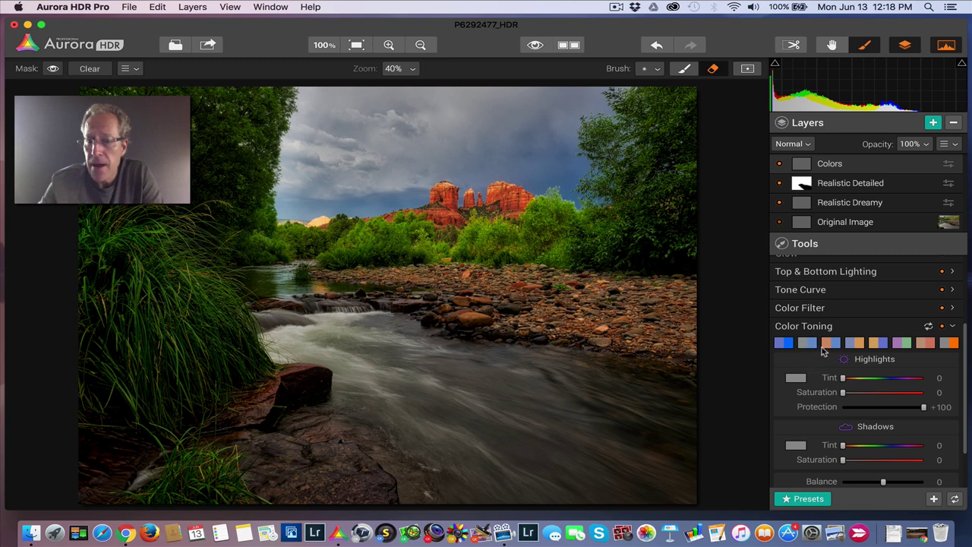
pyautogui.scroll(-2, 858, 380)
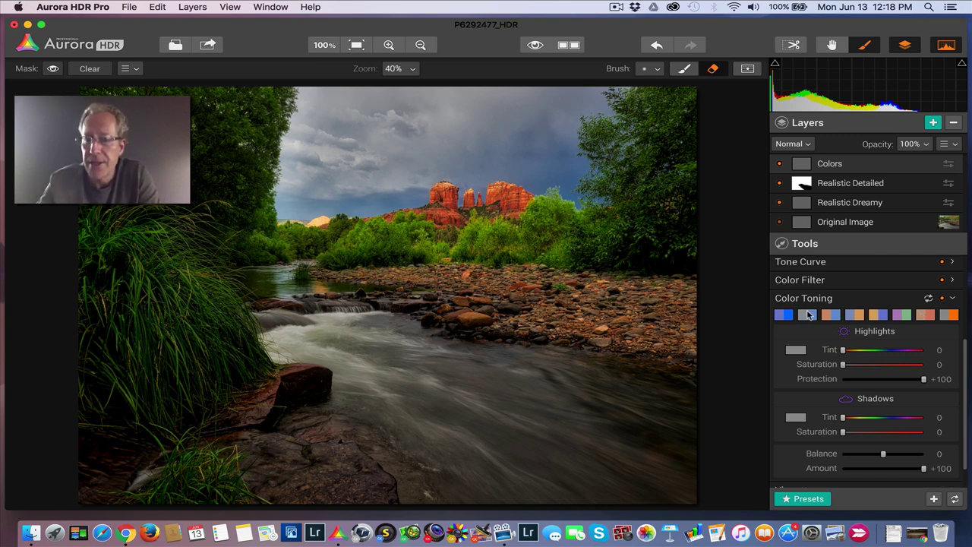
pyautogui.click(904, 315)
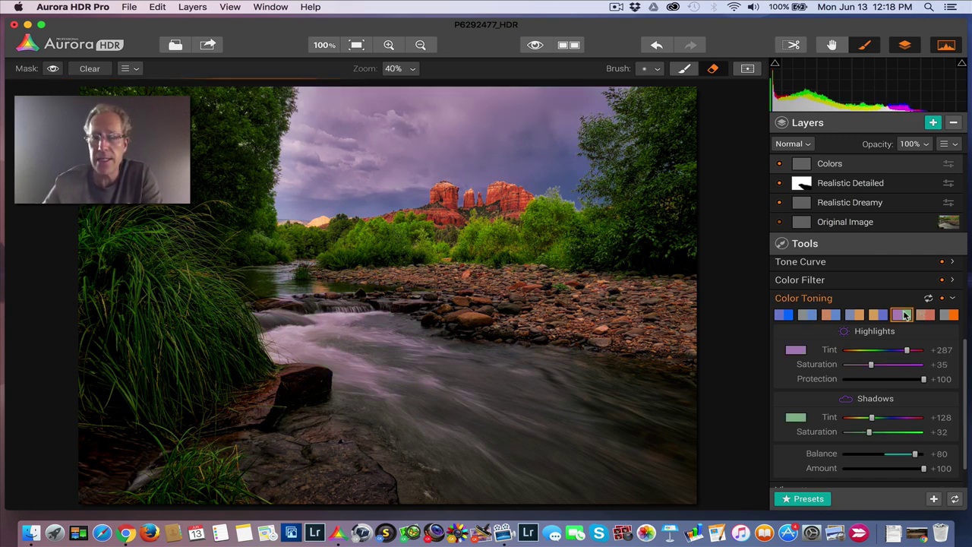
pyautogui.click(949, 317)
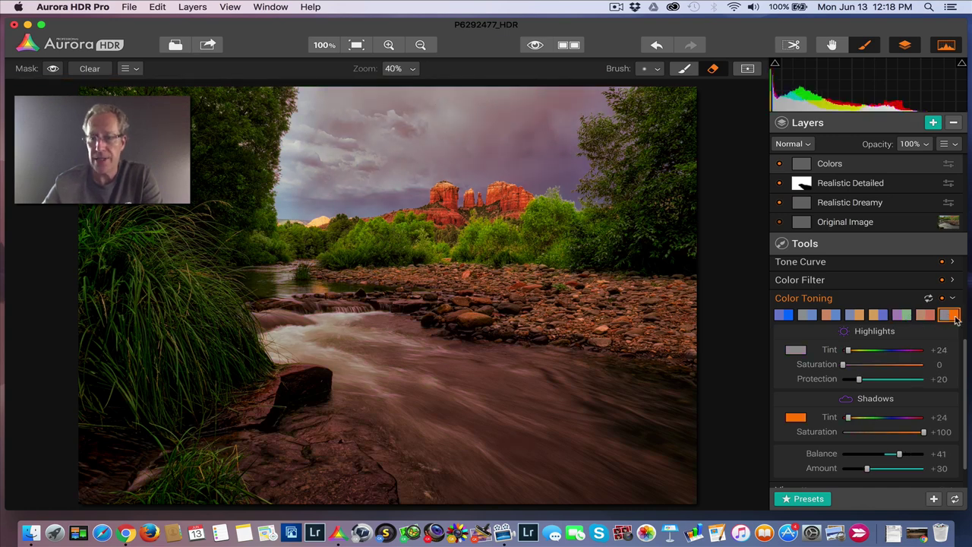
pyautogui.click(878, 316)
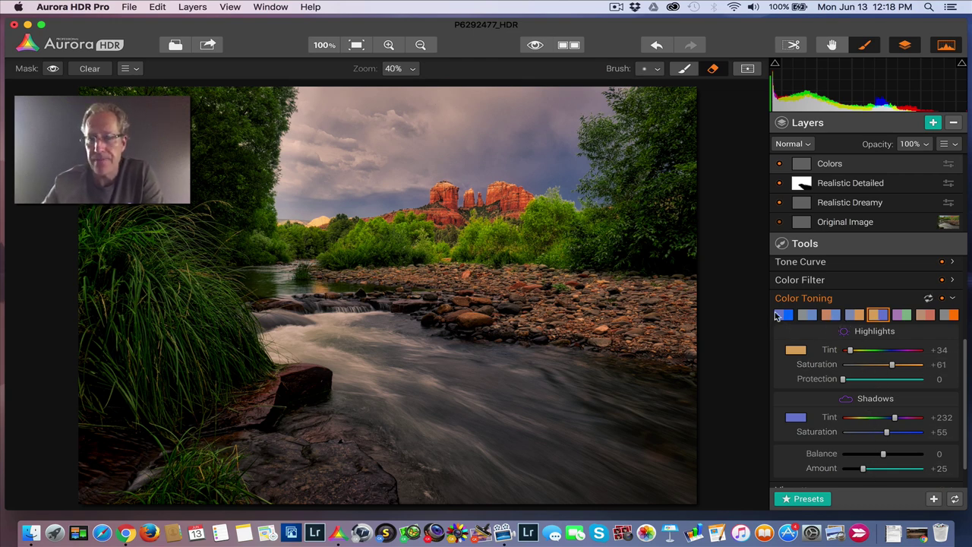
pyautogui.click(778, 316)
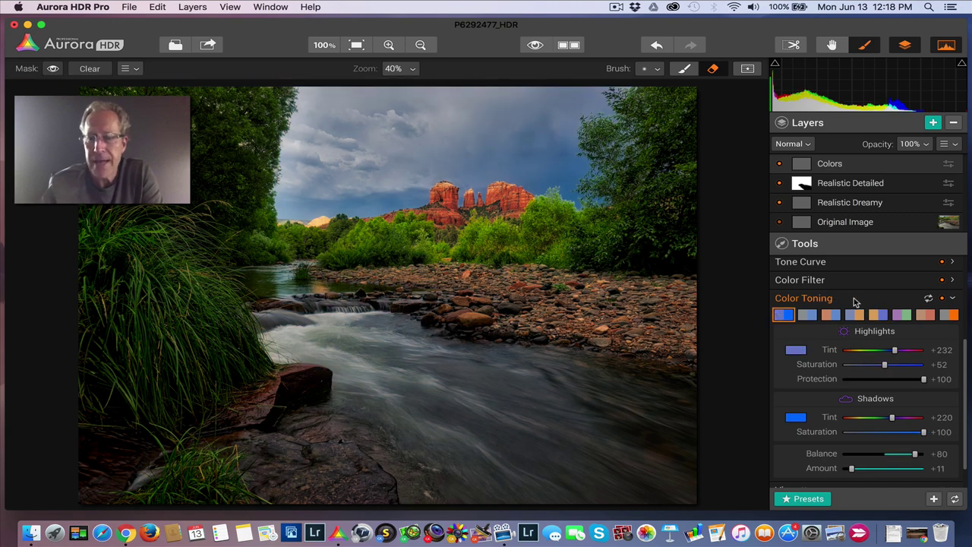
pyautogui.click(780, 164)
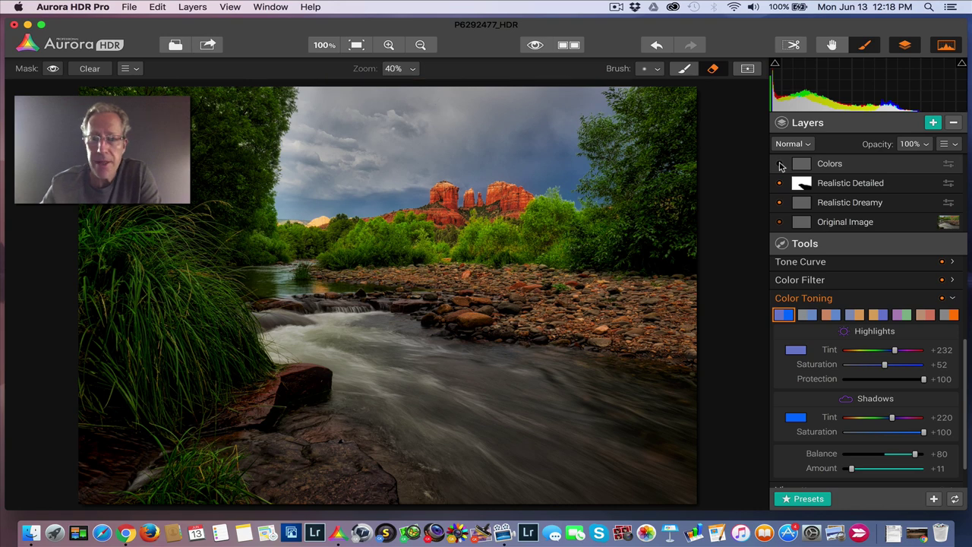
pyautogui.click(780, 164)
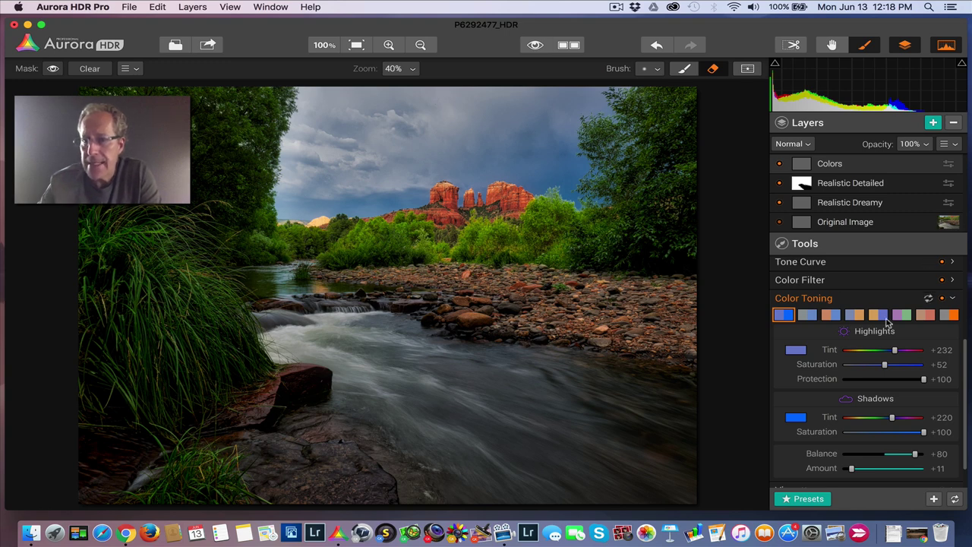
pyautogui.click(875, 300)
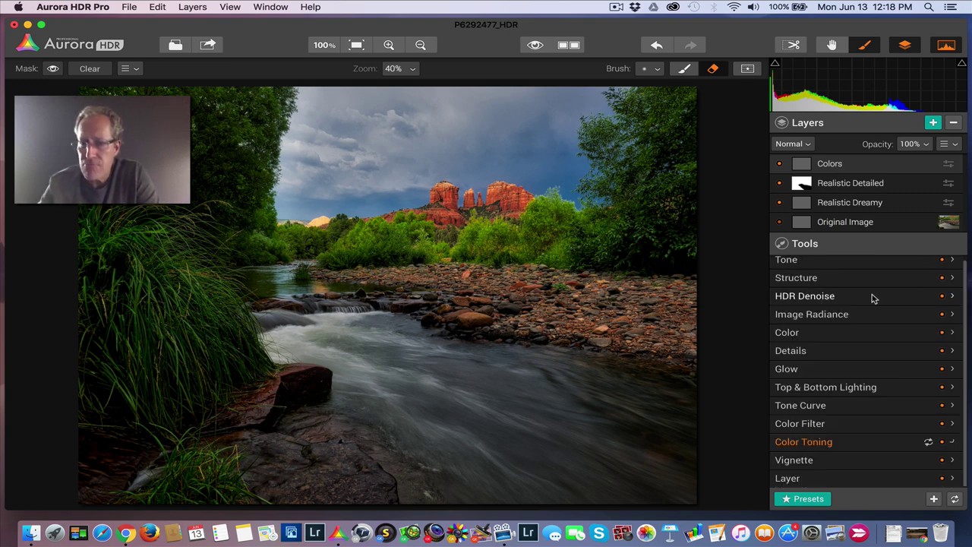
# Lower the Red, Yellow and Green saturation in the Color Filter tool.
pyautogui.click(847, 423)
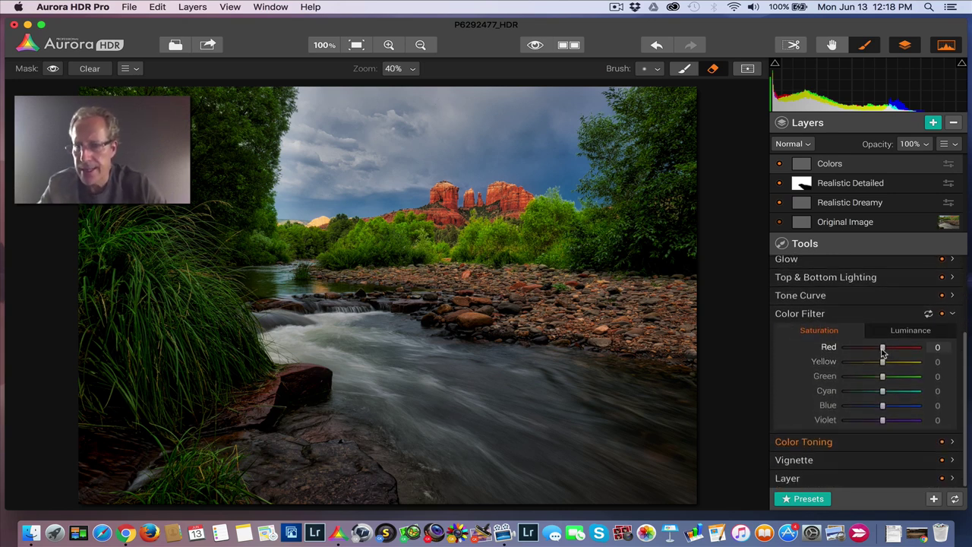
pyautogui.moveTo(882, 348); pyautogui.dragTo(878, 350)
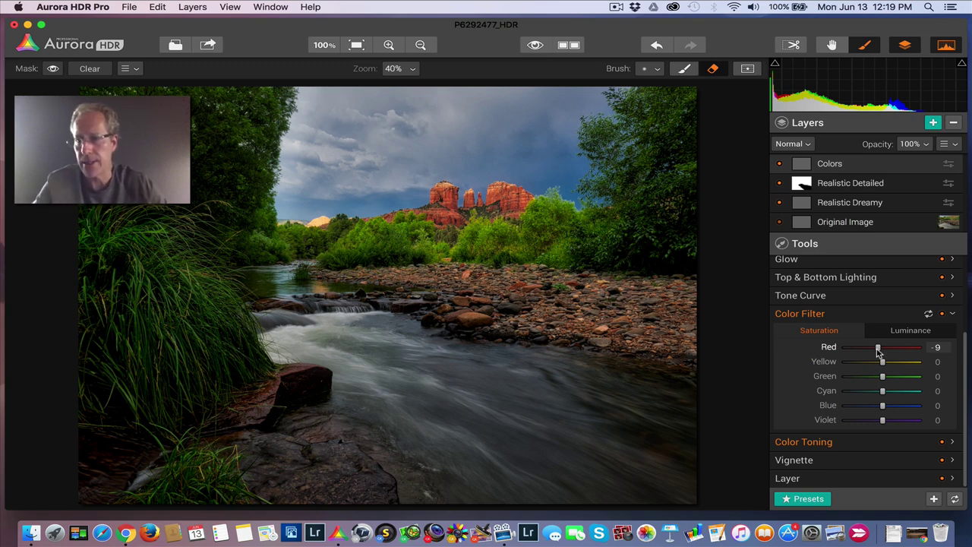
pyautogui.moveTo(882, 362); pyautogui.dragTo(872, 363)
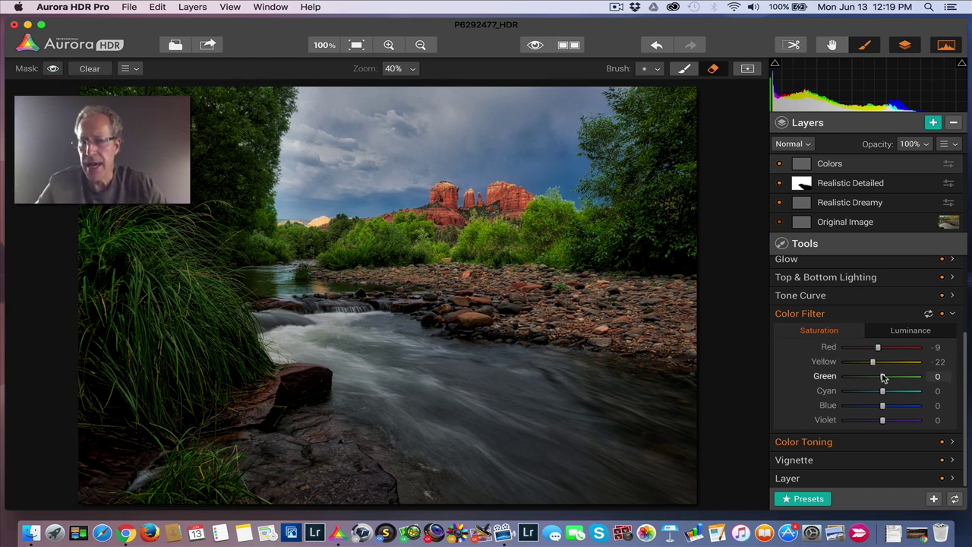
pyautogui.moveTo(882, 376); pyautogui.dragTo(869, 377)
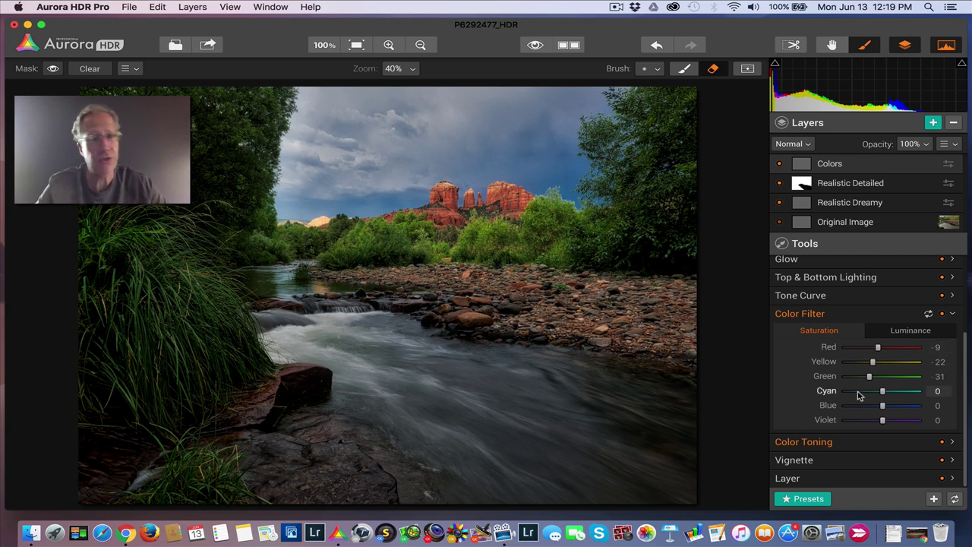
# Darken Yellow luminance to -15 and compare the Colors layer off and on.
pyautogui.click(903, 335)
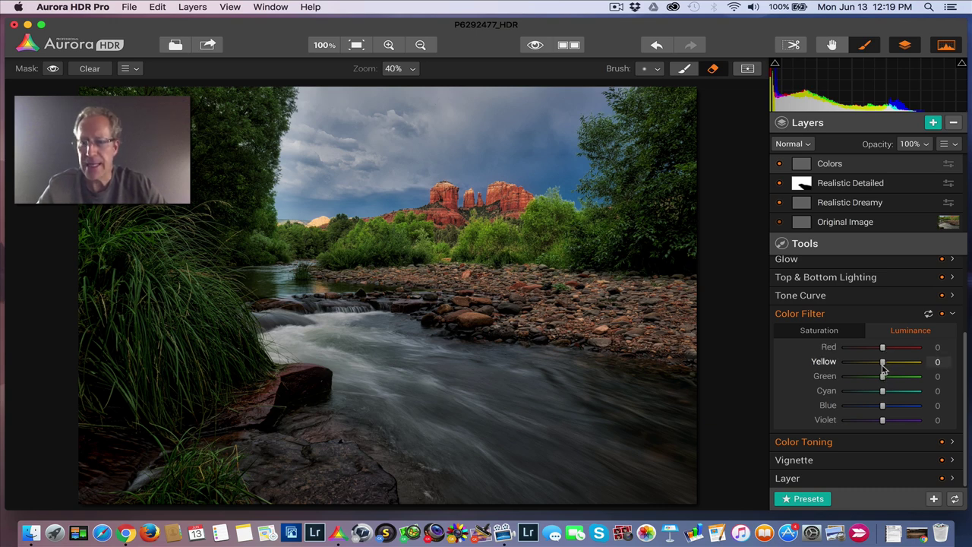
pyautogui.moveTo(883, 368); pyautogui.dragTo(873, 386)
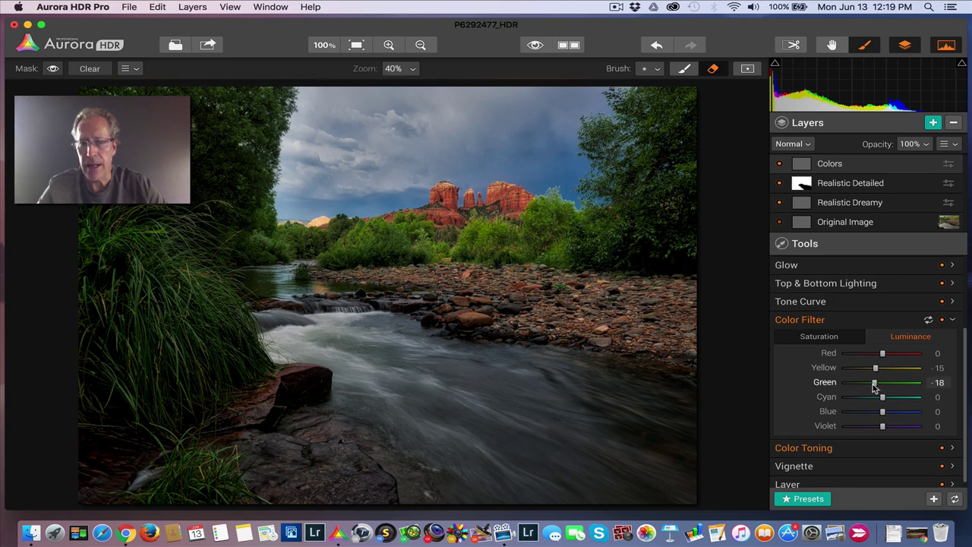
pyautogui.click(780, 164)
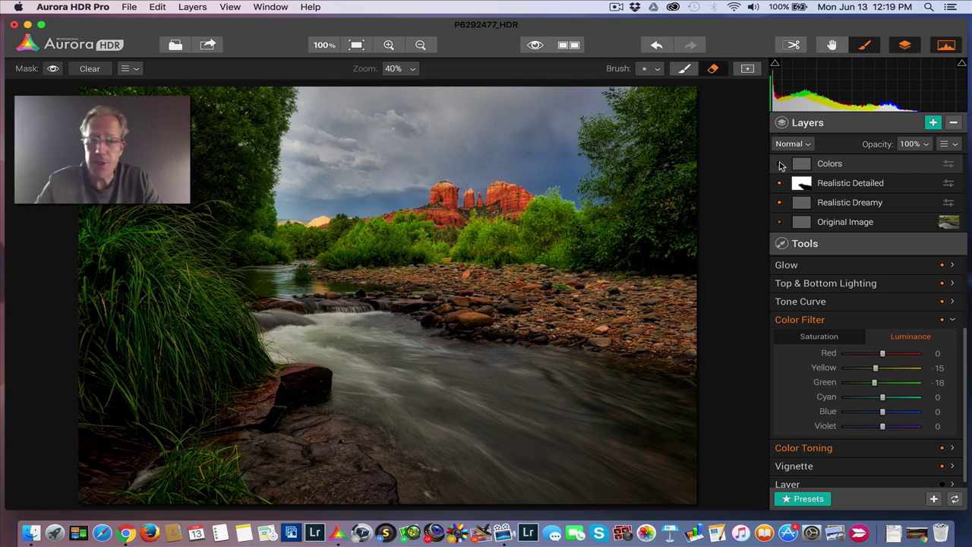
pyautogui.click(780, 164)
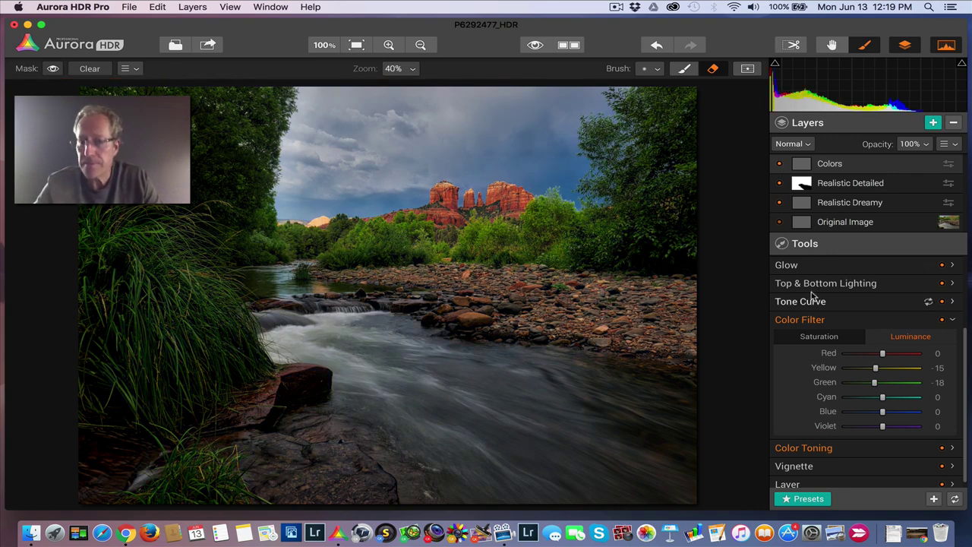
# Raise the Colors layer's Saturation to +5 and Vibrance to +7.
pyautogui.scroll(5, 811, 294)
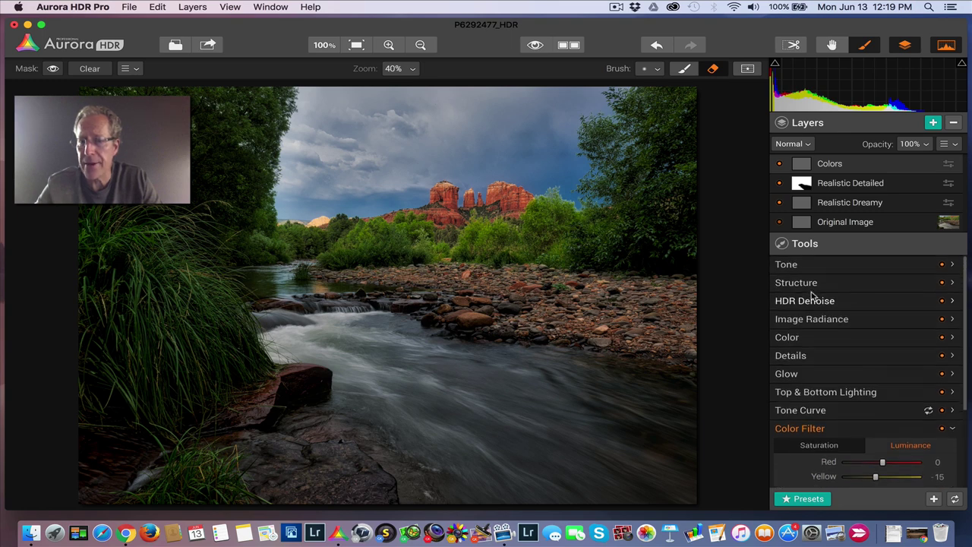
pyautogui.click(834, 342)
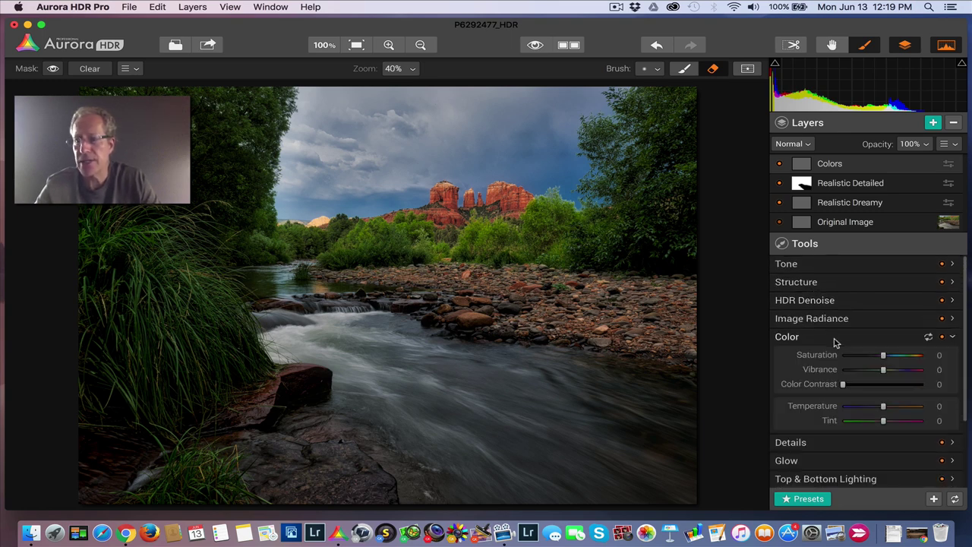
pyautogui.scroll(-2, 835, 342)
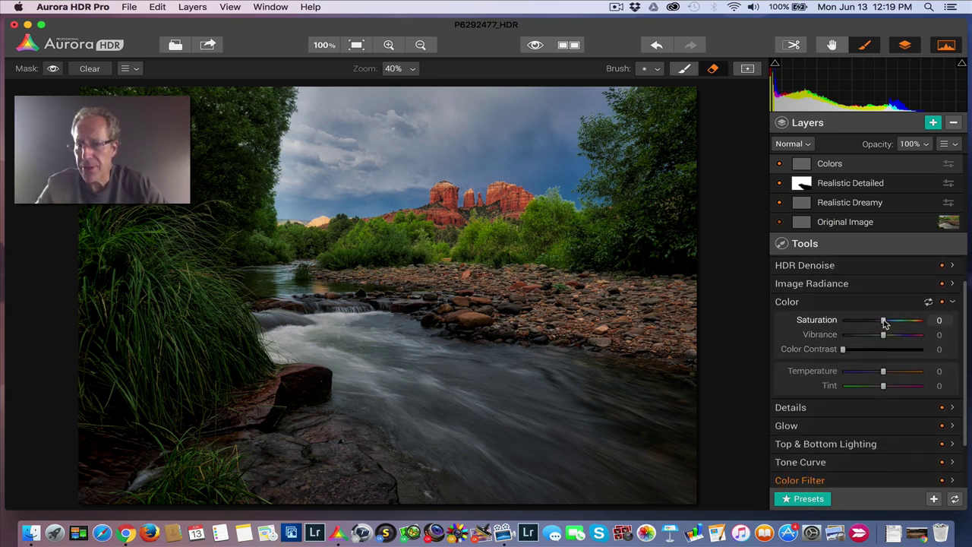
pyautogui.moveTo(883, 320); pyautogui.dragTo(886, 320)
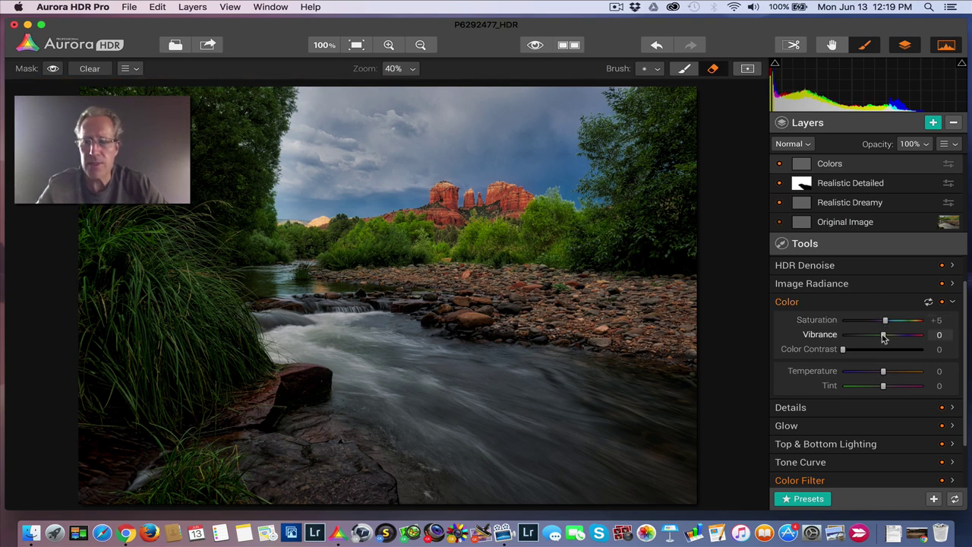
pyautogui.moveTo(882, 336); pyautogui.dragTo(887, 336)
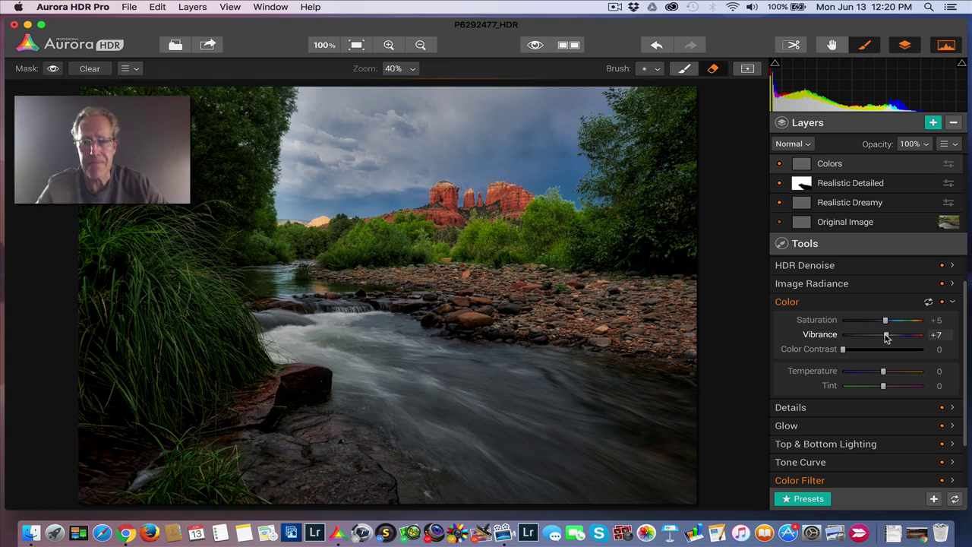
# Set Temperature to -8 and Tint to +4, then compare the Colors layer.
pyautogui.scroll(-1, 892, 410)
pyautogui.scroll(1, 892, 410)
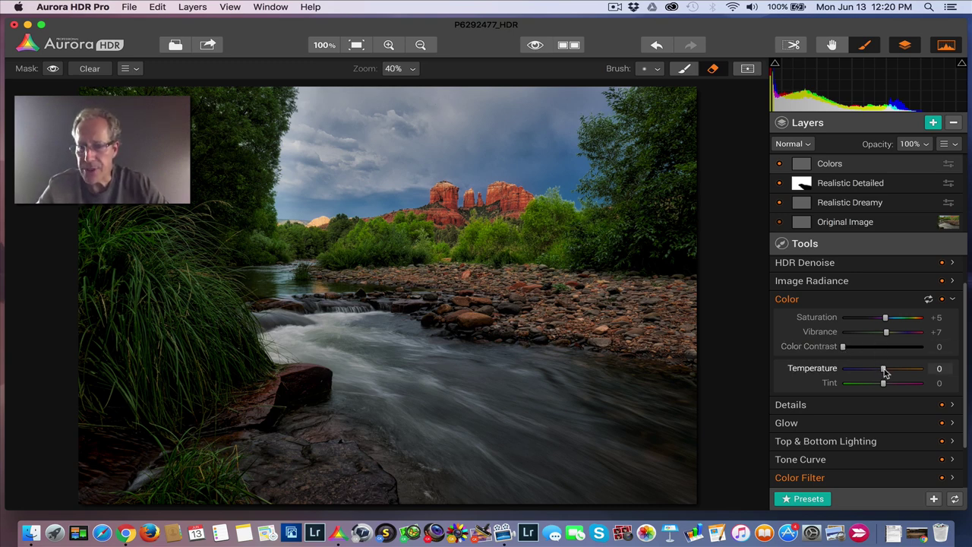
pyautogui.moveTo(884, 370); pyautogui.dragTo(881, 372)
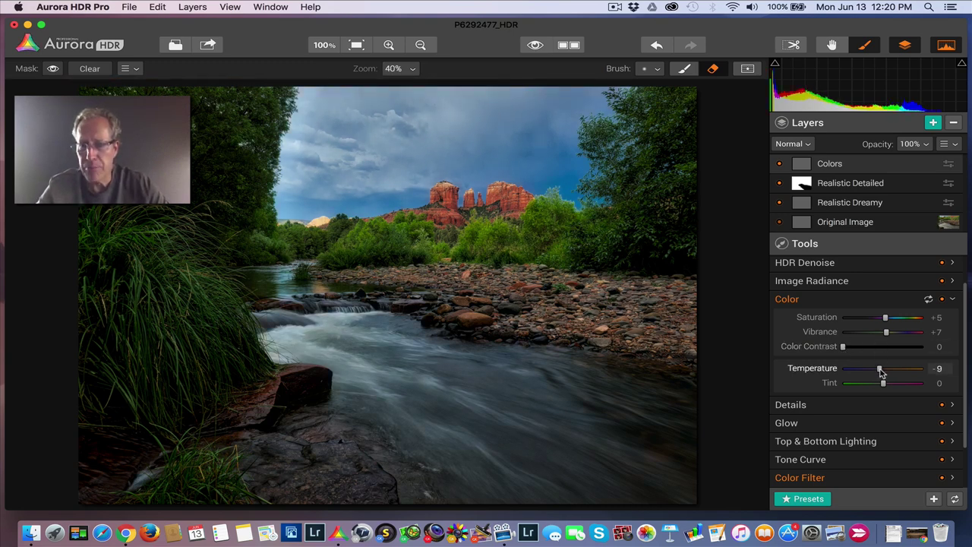
pyautogui.moveTo(880, 370); pyautogui.dragTo(881, 370)
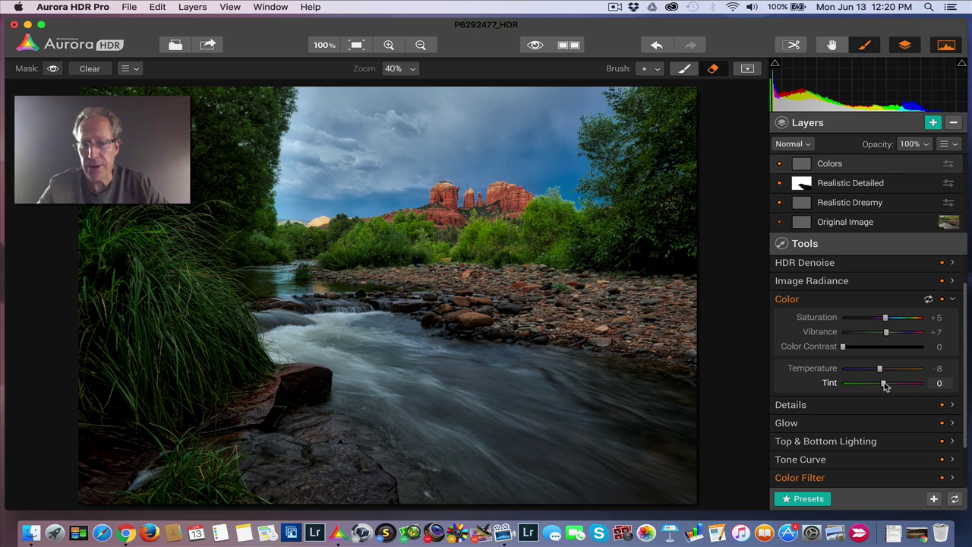
pyautogui.moveTo(885, 385); pyautogui.dragTo(886, 385)
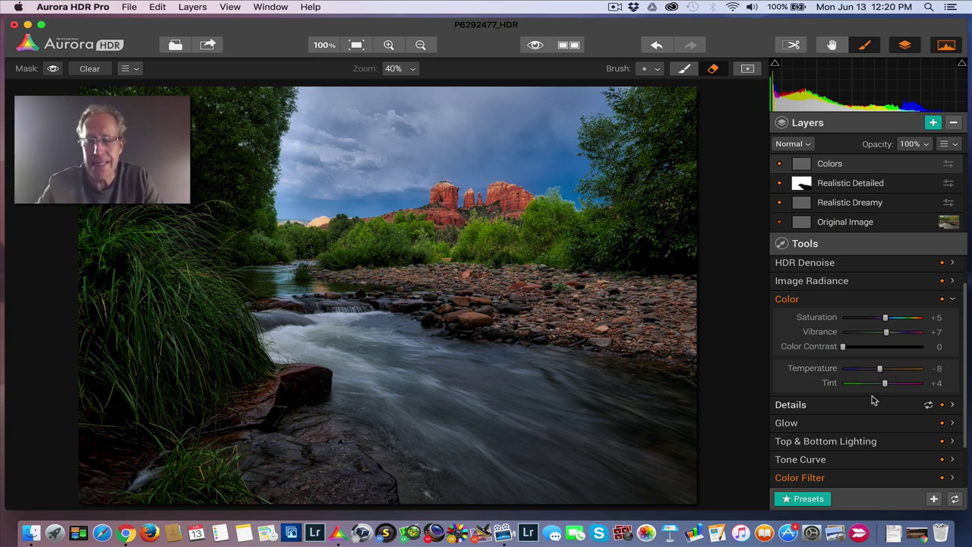
pyautogui.scroll(-4, 871, 398)
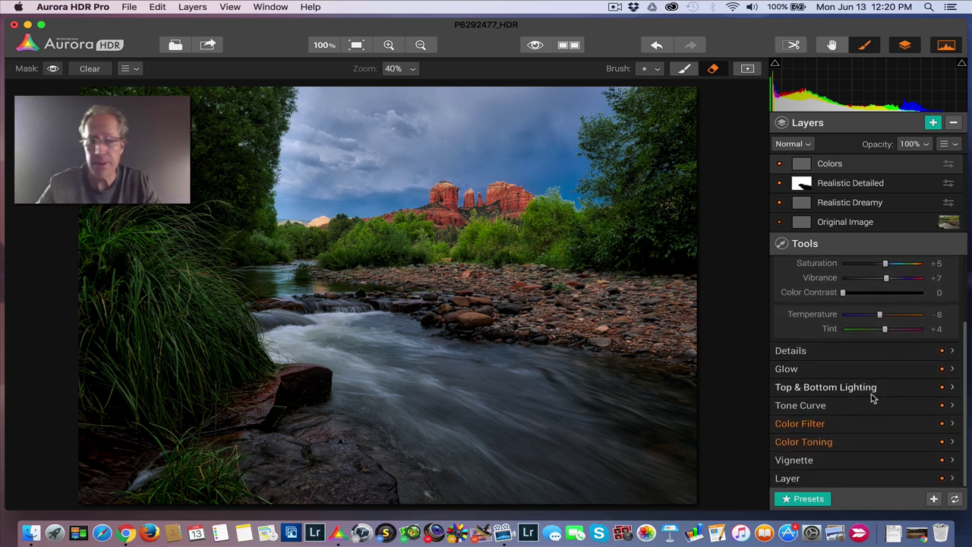
pyautogui.scroll(3, 872, 397)
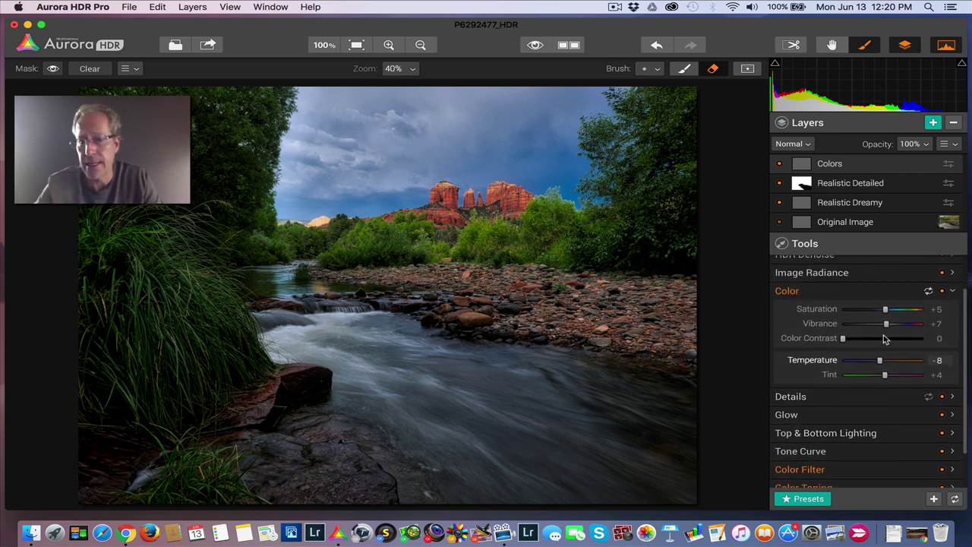
pyautogui.scroll(1, 903, 305)
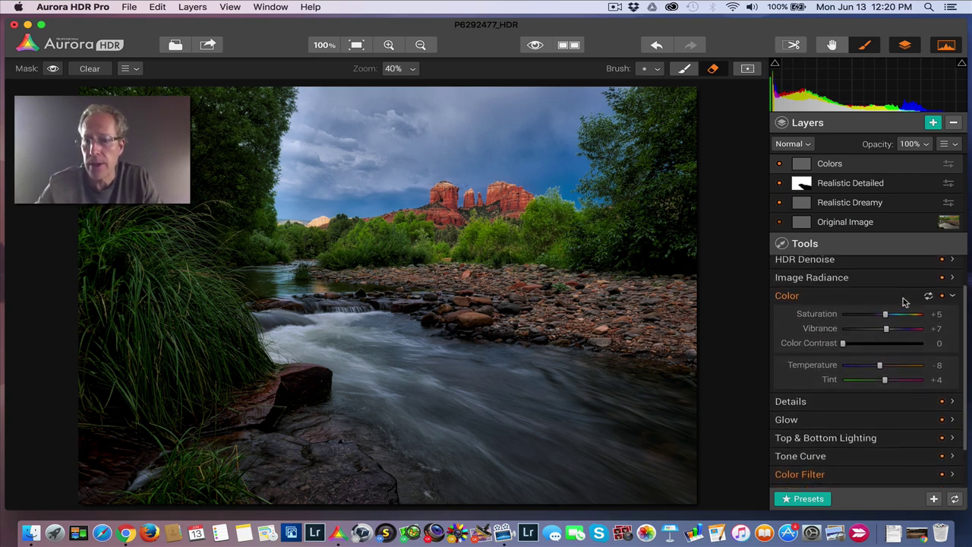
pyautogui.click(782, 165)
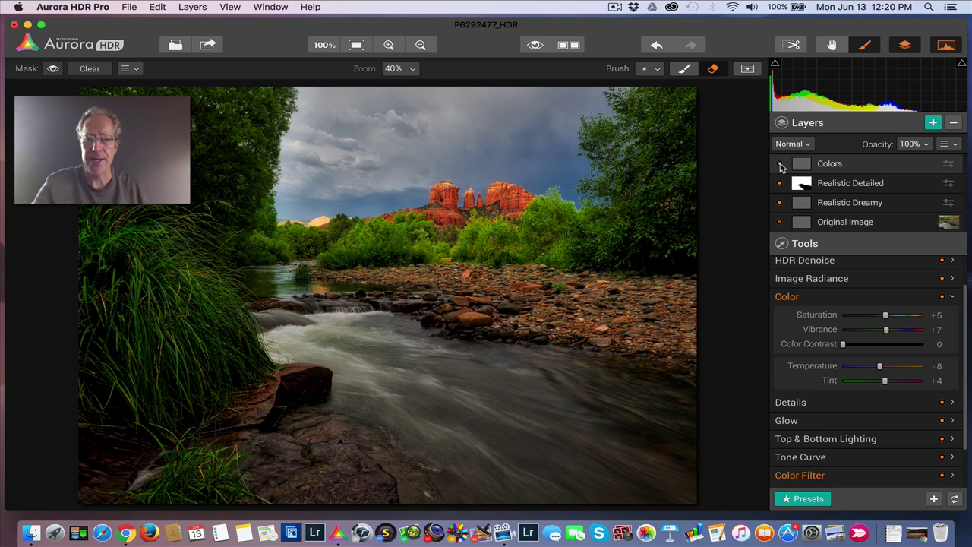
pyautogui.click(781, 165)
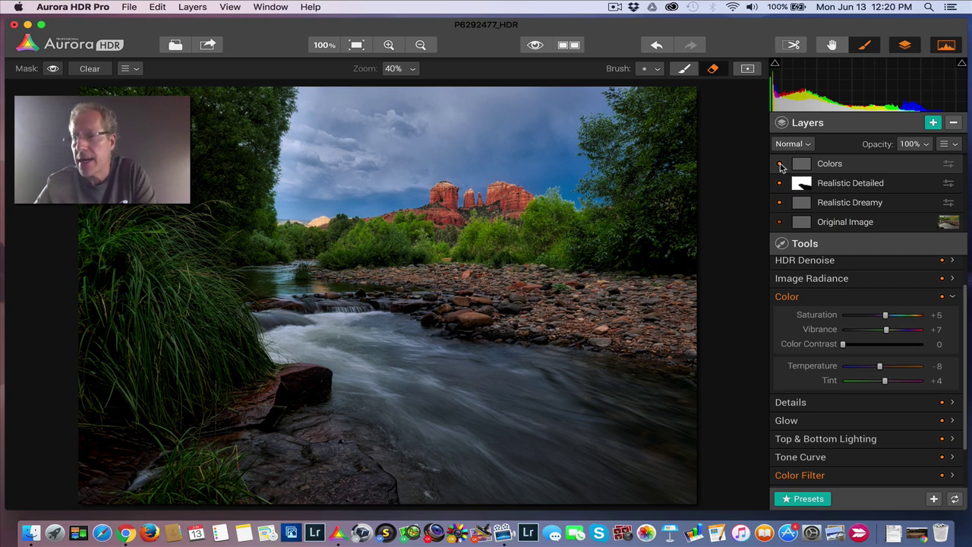
# Add a fifth layer named 'Vignette' above Colors and expand its Vignette tool.
pyautogui.scroll(1, 813, 262)
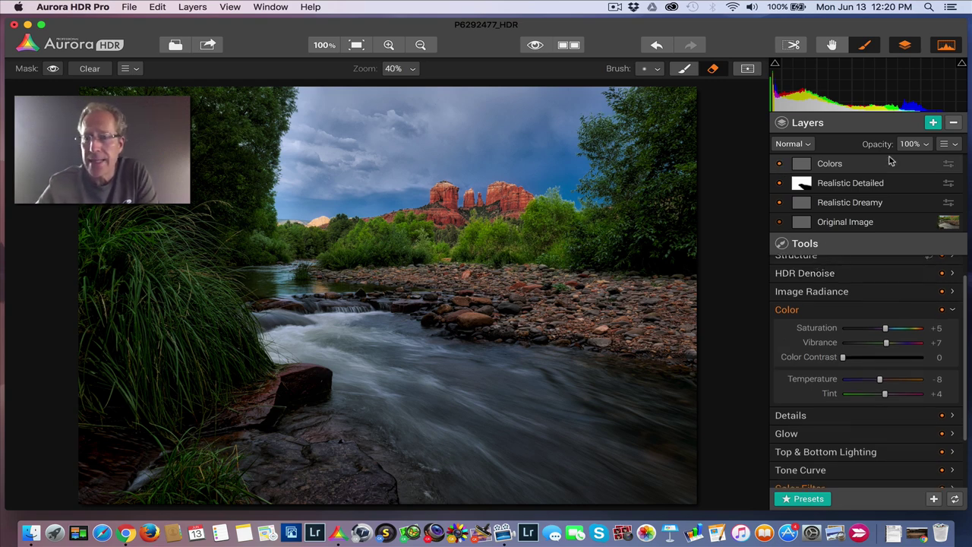
pyautogui.click(933, 123)
pyautogui.write('Vignette')
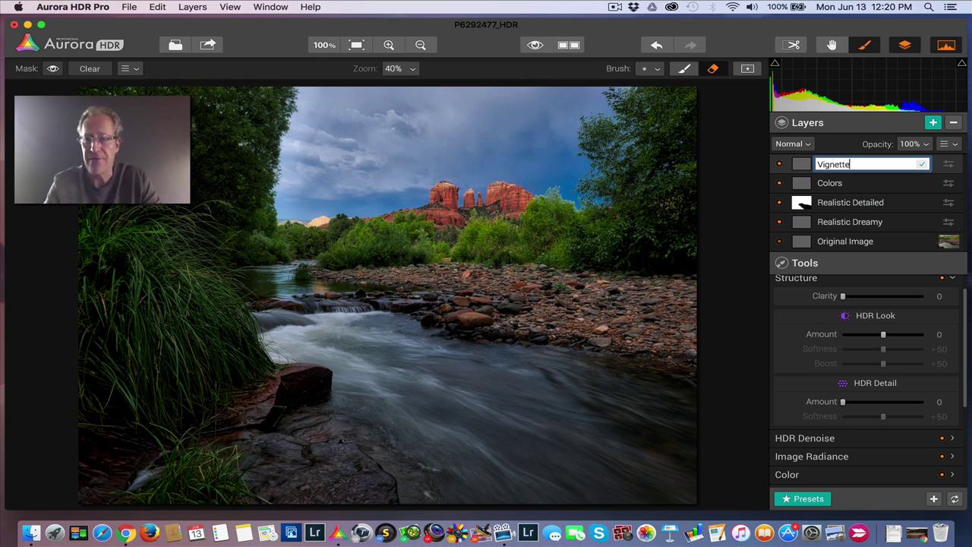
pyautogui.press('Return')
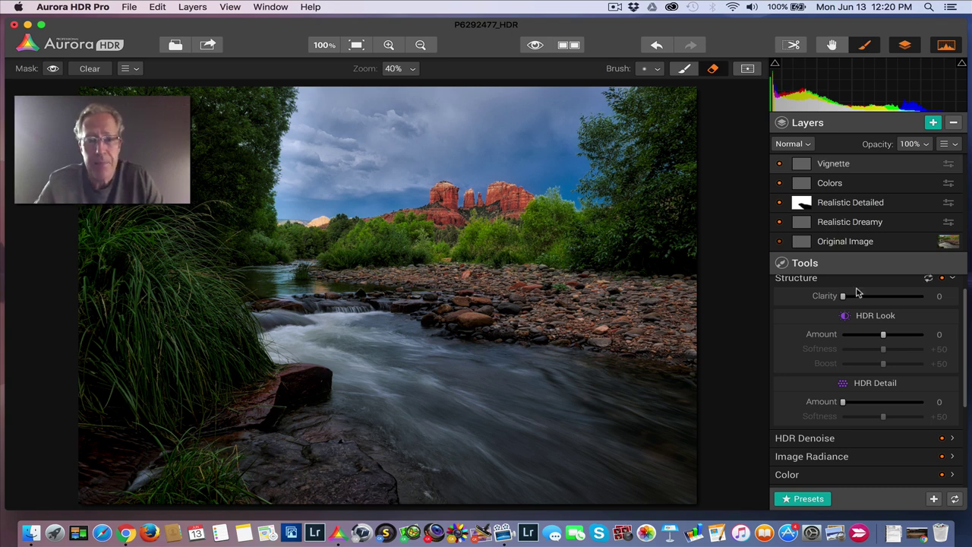
pyautogui.scroll(-3, 856, 293)
pyautogui.scroll(4, 856, 293)
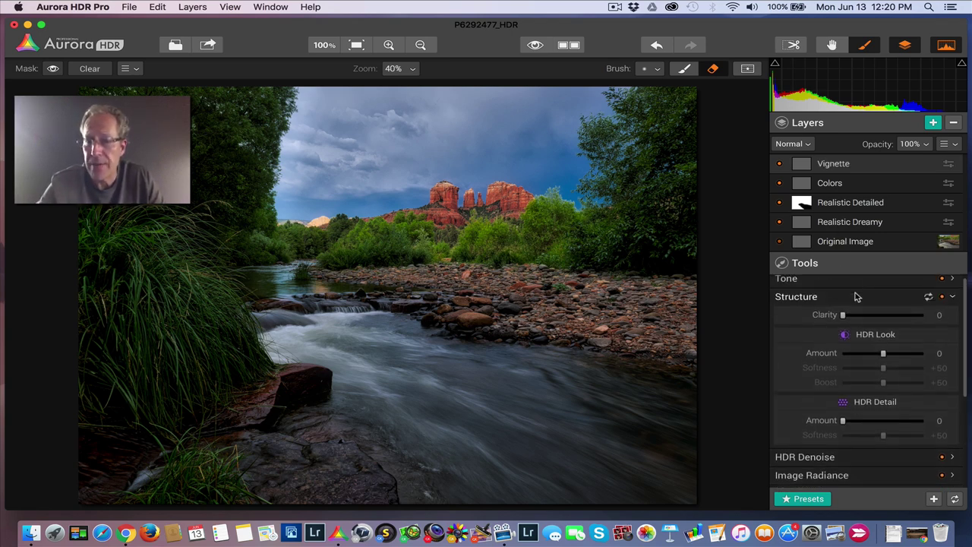
pyautogui.click(855, 296)
pyautogui.scroll(-4, 855, 340)
pyautogui.click(847, 458)
pyautogui.scroll(-3, 845, 422)
pyautogui.scroll(-3, 845, 421)
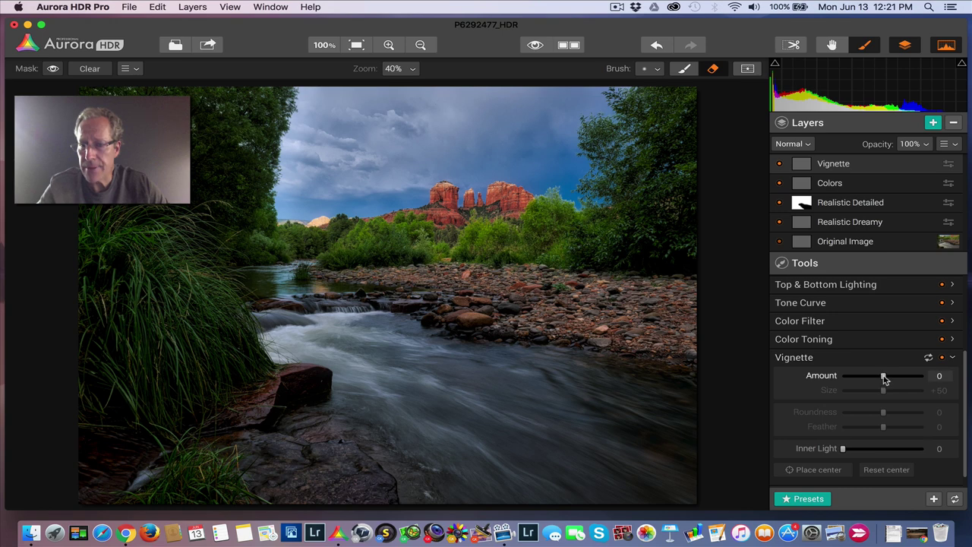
# Darken the edges with Vignette Amount -27, Size +31 and Inner Light +21, comparing before and after.
pyautogui.moveTo(884, 378); pyautogui.dragTo(871, 393)
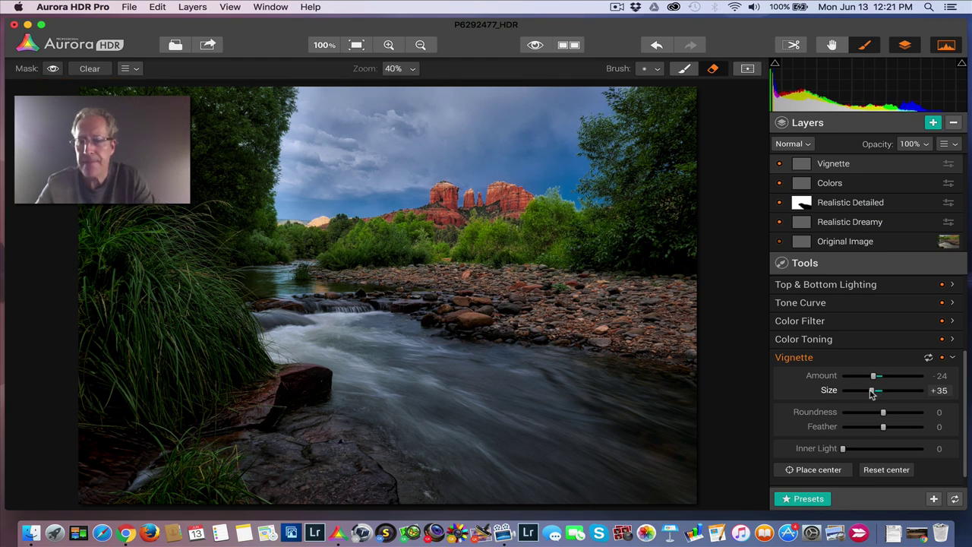
pyautogui.click(779, 164)
pyautogui.click(779, 165)
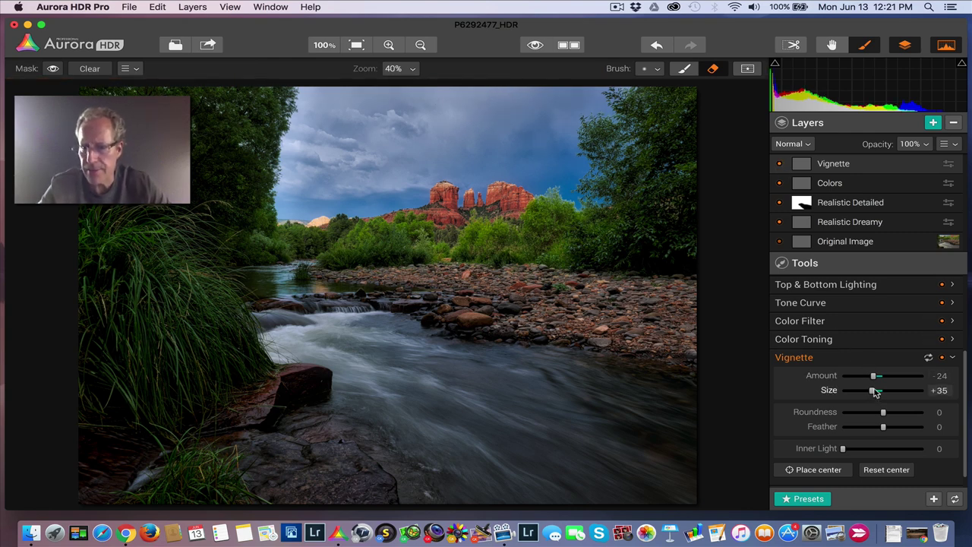
pyautogui.moveTo(876, 391); pyautogui.dragTo(872, 377)
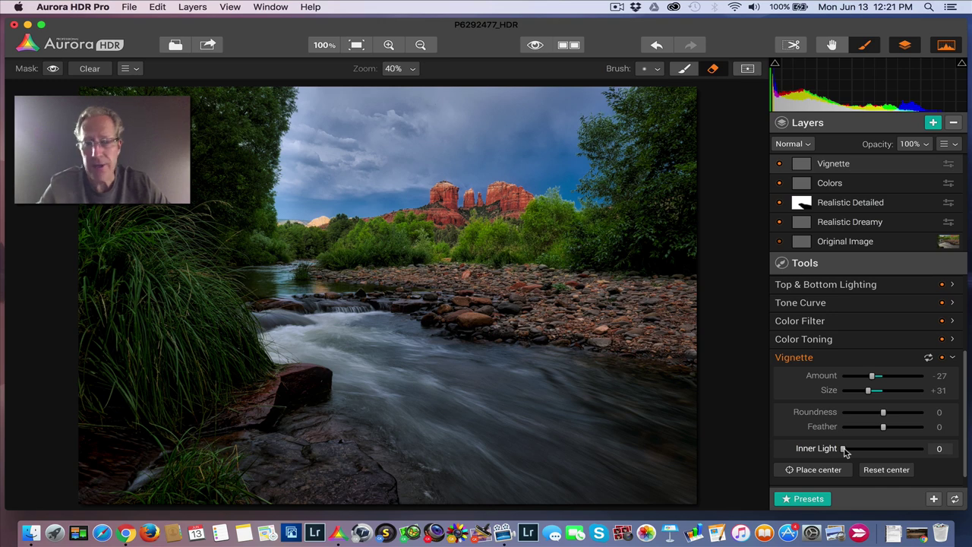
pyautogui.moveTo(844, 449); pyautogui.dragTo(862, 451)
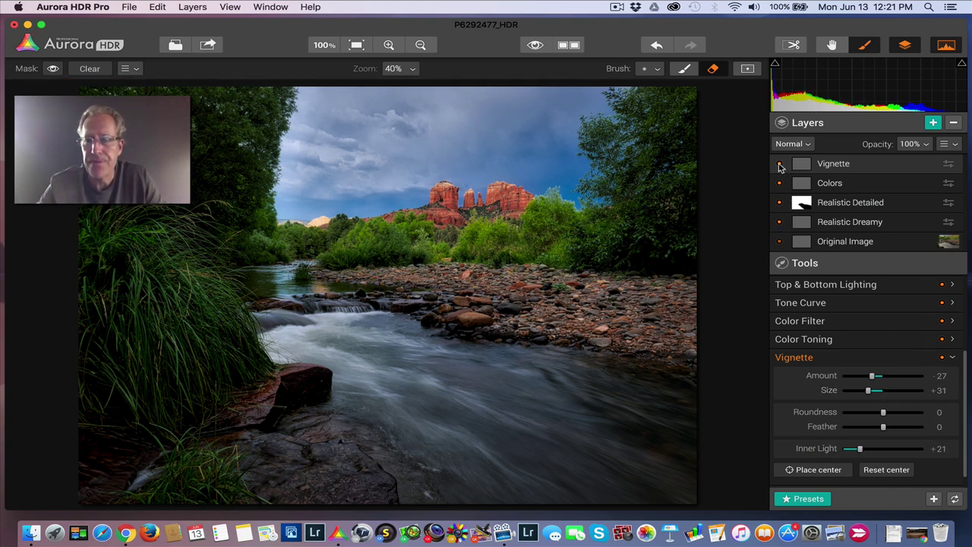
pyautogui.click(780, 165)
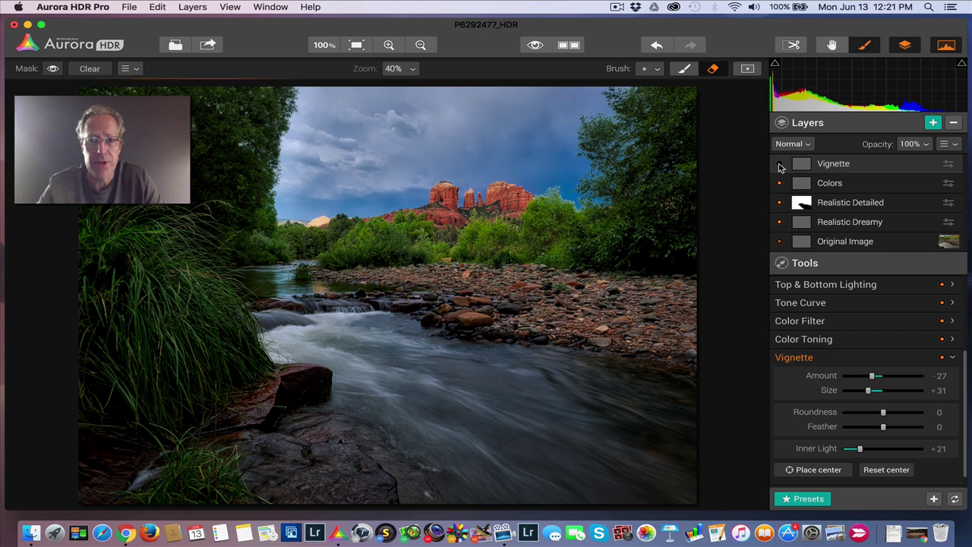
pyautogui.click(780, 165)
pyautogui.click(780, 166)
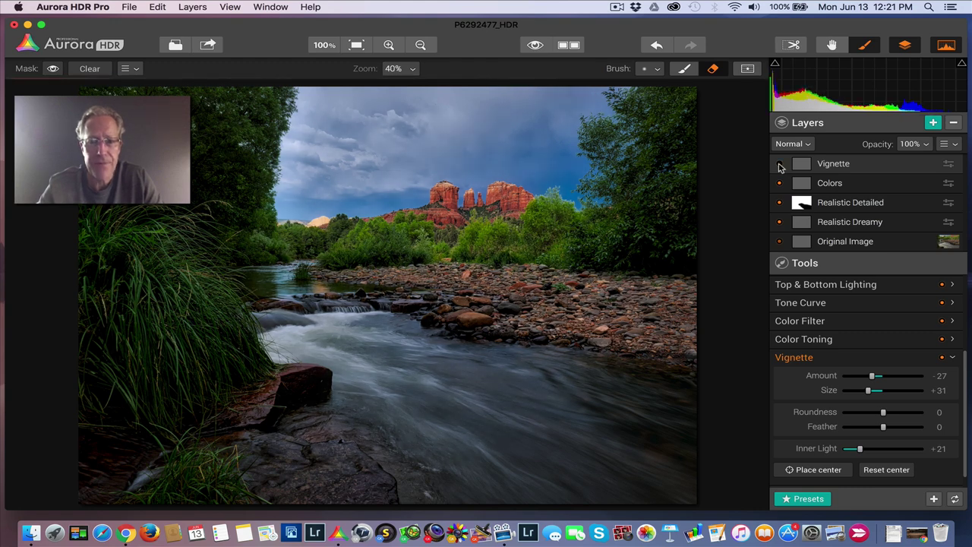
pyautogui.click(780, 166)
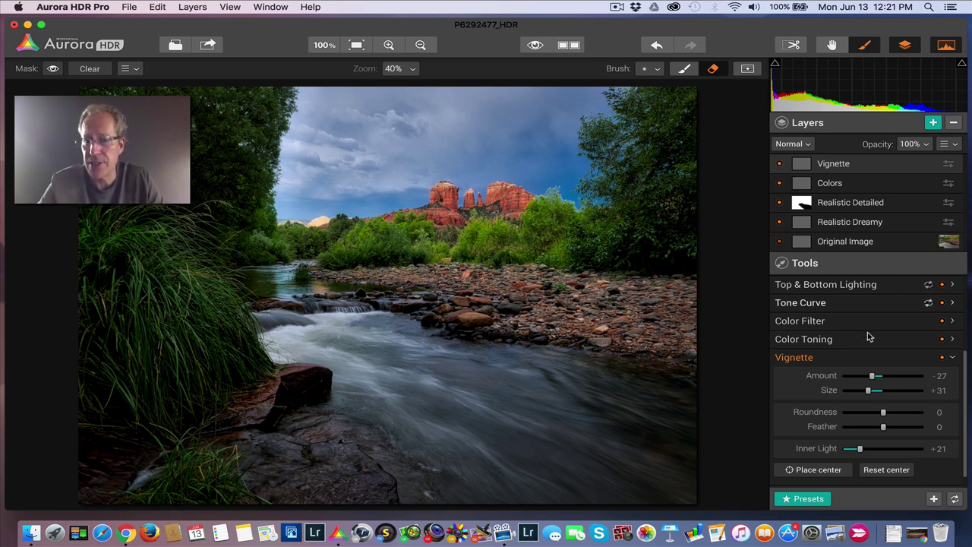
# Close the Vignette adjustments and add a new top layer named Denoise.
pyautogui.click(848, 360)
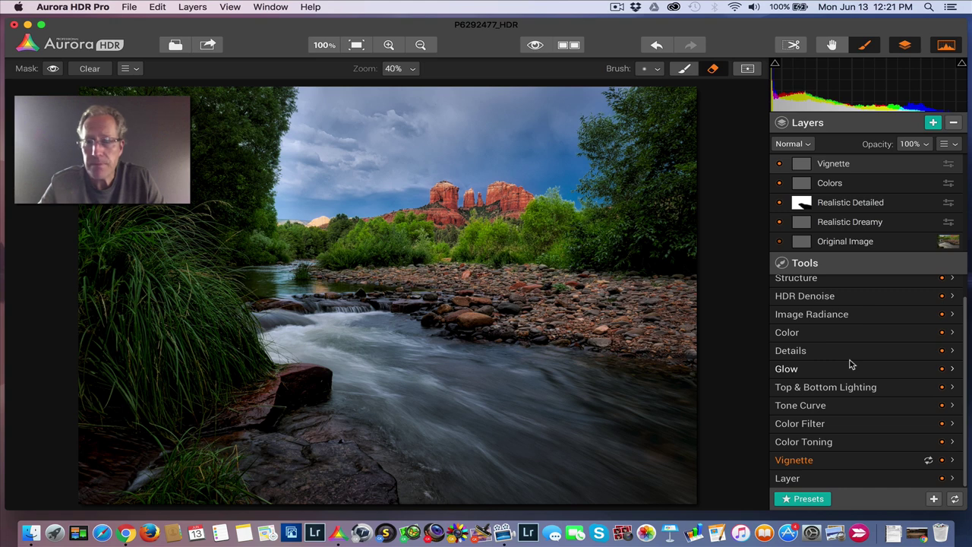
pyautogui.click(934, 123)
pyautogui.write('Denoise')
pyautogui.press('Return')
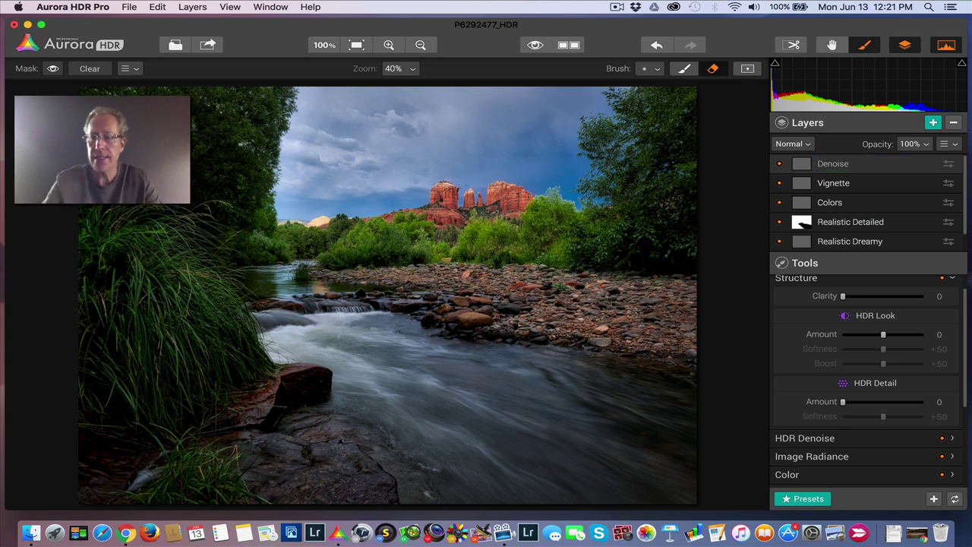
# Fold Structure, expand HDR Denoise, and raise its Amount to +21.
pyautogui.scroll(1, 883, 296)
pyautogui.click(871, 293)
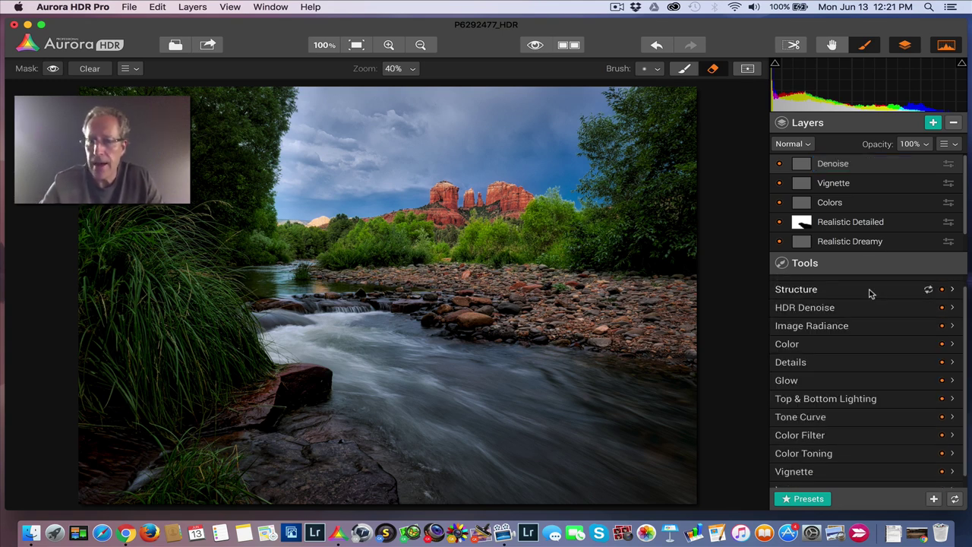
pyautogui.click(867, 309)
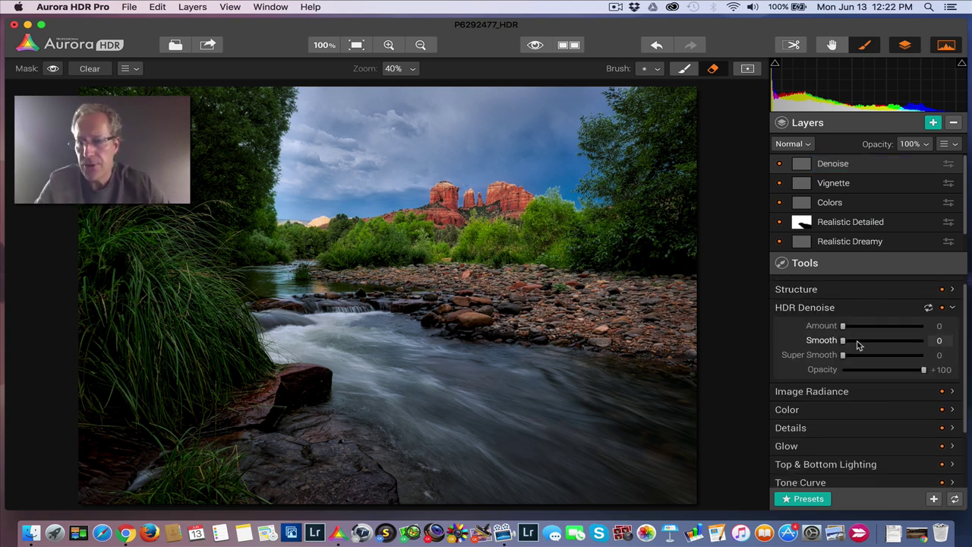
pyautogui.scroll(-1, 858, 346)
pyautogui.moveTo(842, 318); pyautogui.dragTo(852, 335)
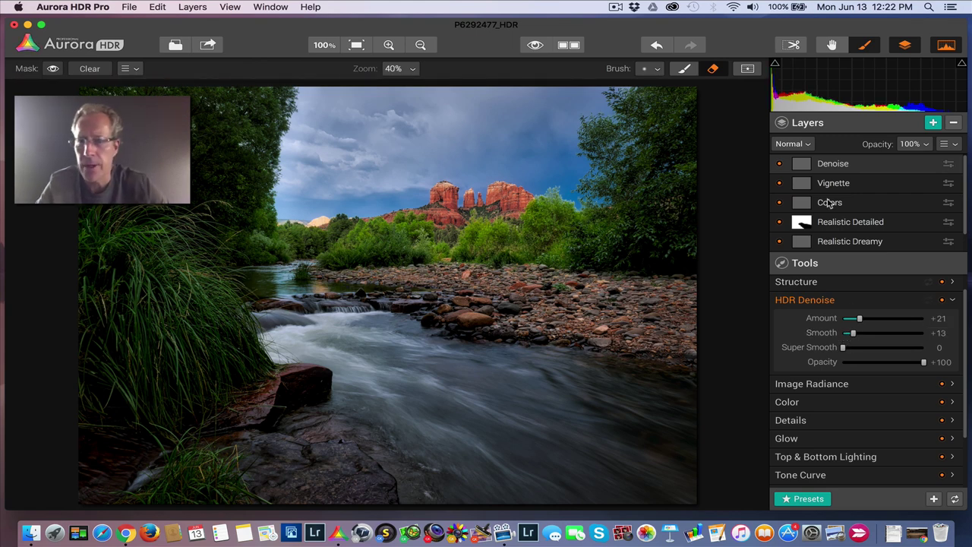
# Paint the Denoise layer's mask across the sky out to its left edge, showing the red overlay.
pyautogui.click(684, 68)
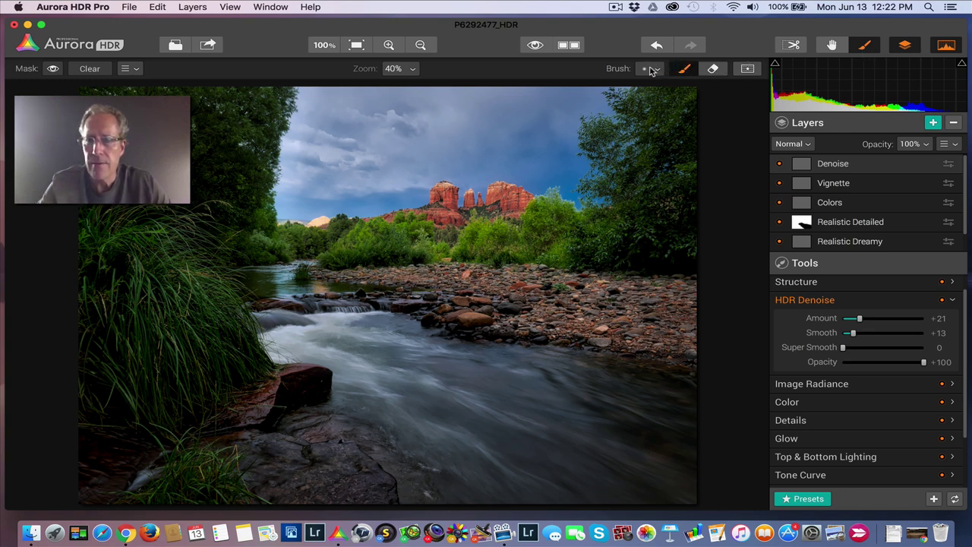
pyautogui.click(651, 68)
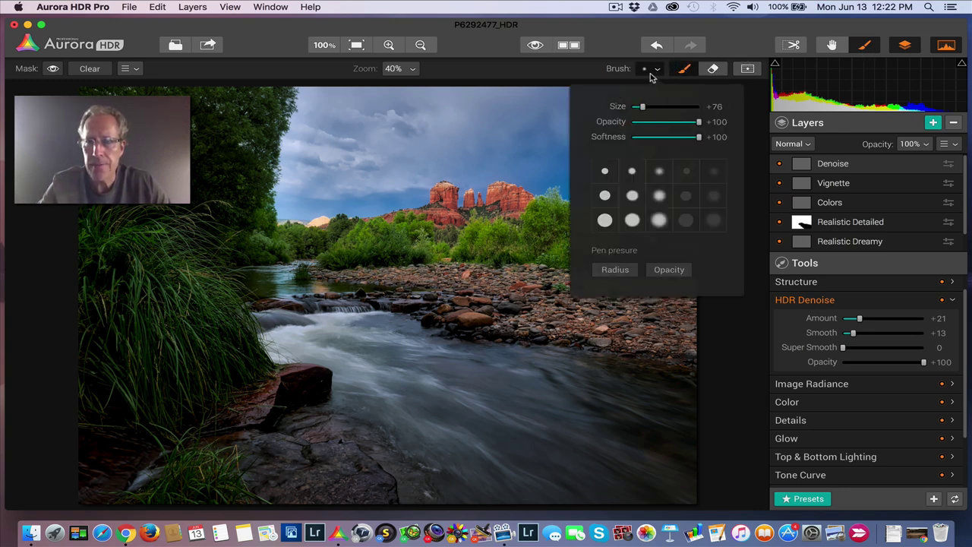
pyautogui.click(651, 69)
pyautogui.moveTo(569, 98)
pyautogui.mouseDown()
pyautogui.moveTo(580, 199)
pyautogui.moveTo(598, 166)
pyautogui.moveTo(592, 115)
pyautogui.moveTo(552, 190)
pyautogui.moveTo(511, 174)
pyautogui.moveTo(406, 177)
pyautogui.moveTo(388, 199)
pyautogui.moveTo(283, 202)
pyautogui.moveTo(297, 114)
pyautogui.moveTo(320, 125)
pyautogui.moveTo(337, 188)
pyautogui.moveTo(426, 172)
pyautogui.moveTo(329, 147)
pyautogui.moveTo(452, 139)
pyautogui.moveTo(353, 112)
pyautogui.moveTo(510, 124)
pyautogui.moveTo(503, 107)
pyautogui.moveTo(544, 111)
pyautogui.moveTo(430, 145)
pyautogui.moveTo(516, 161)
pyautogui.mouseUp()
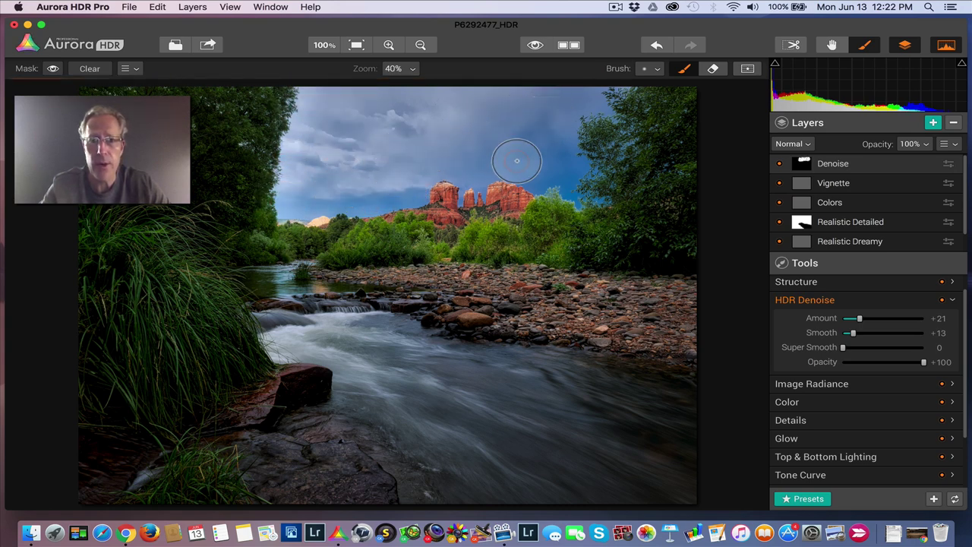
pyautogui.click(53, 69)
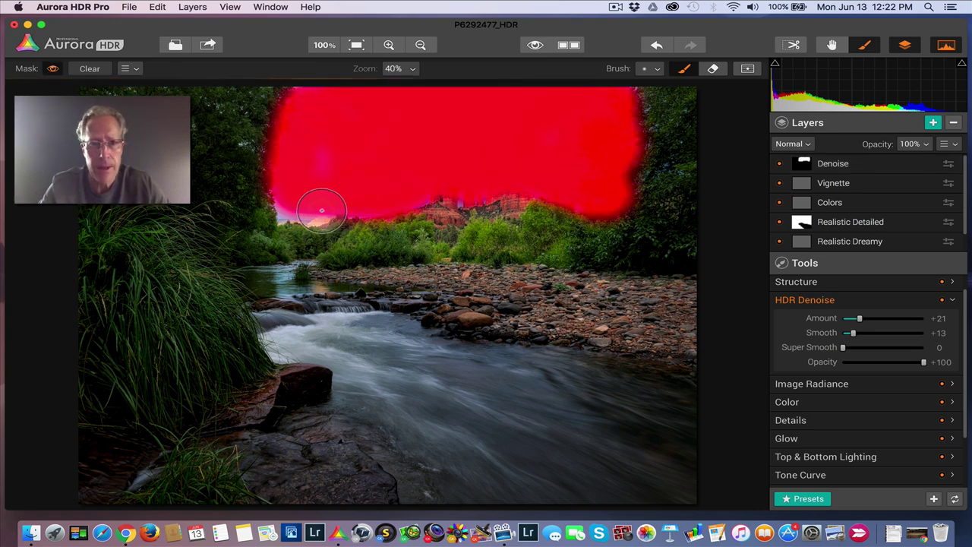
pyautogui.moveTo(317, 206)
pyautogui.mouseDown()
pyautogui.moveTo(310, 157)
pyautogui.moveTo(277, 216)
pyautogui.moveTo(263, 200)
pyautogui.moveTo(290, 99)
pyautogui.mouseUp()
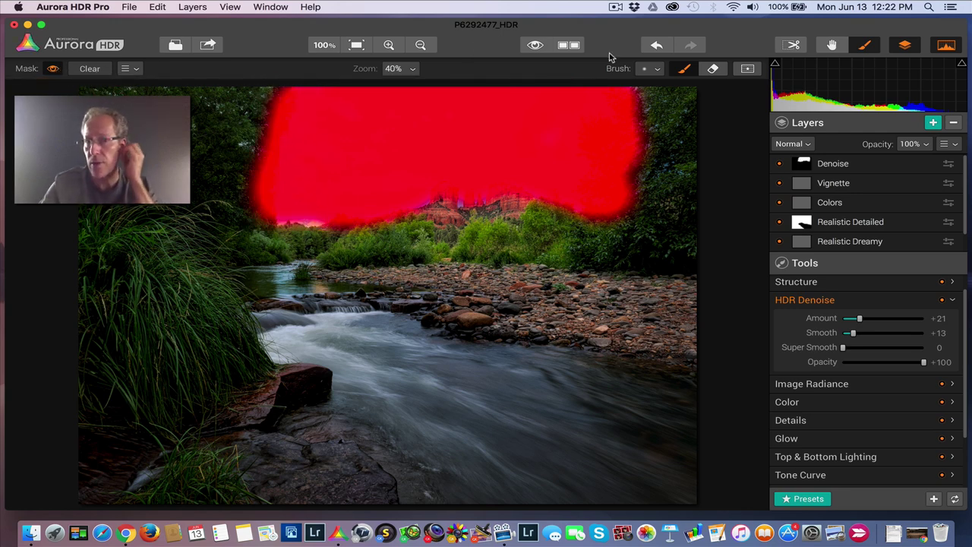
# With a size-33 Eraser, remove the mask from the red rocks and upper-right treeline, then hide the overlay.
pyautogui.click(714, 70)
pyautogui.click(651, 68)
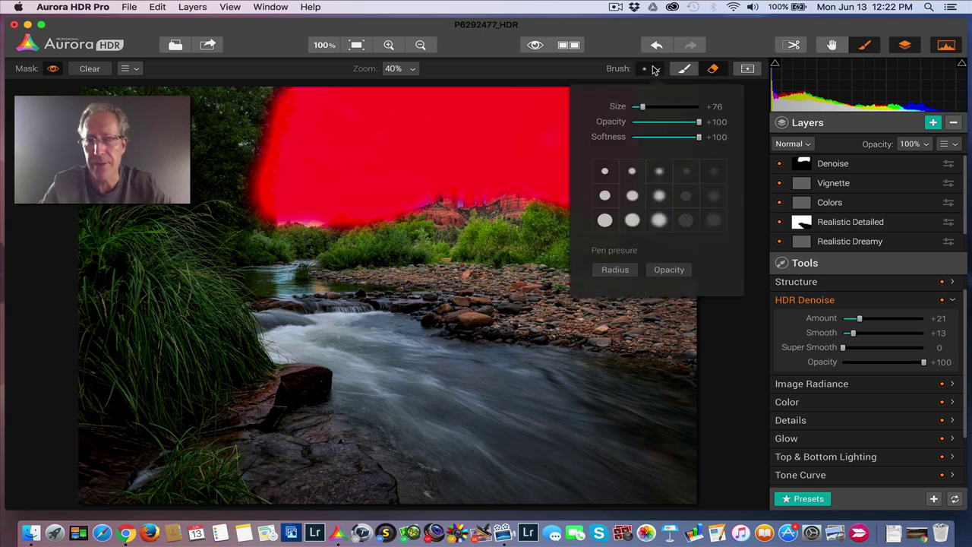
pyautogui.moveTo(642, 106); pyautogui.dragTo(619, 108)
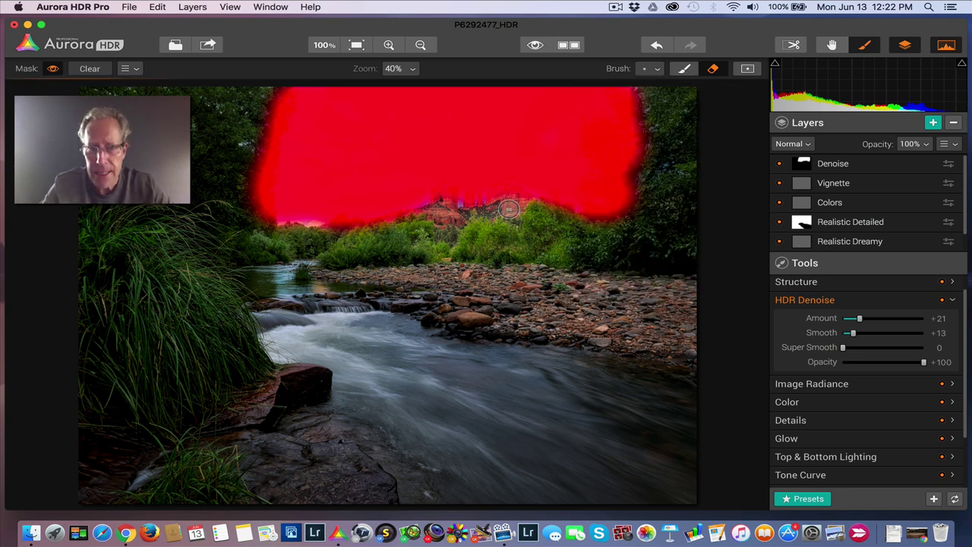
pyautogui.moveTo(508, 209)
pyautogui.mouseDown()
pyautogui.moveTo(462, 221)
pyautogui.moveTo(477, 206)
pyautogui.moveTo(441, 214)
pyautogui.moveTo(443, 201)
pyautogui.moveTo(432, 203)
pyautogui.moveTo(432, 216)
pyautogui.moveTo(277, 235)
pyautogui.moveTo(247, 216)
pyautogui.moveTo(260, 93)
pyautogui.mouseUp()
pyautogui.moveTo(635, 99)
pyautogui.mouseDown()
pyautogui.moveTo(646, 166)
pyautogui.moveTo(640, 203)
pyautogui.moveTo(619, 220)
pyautogui.moveTo(580, 228)
pyautogui.moveTo(537, 221)
pyautogui.mouseUp()
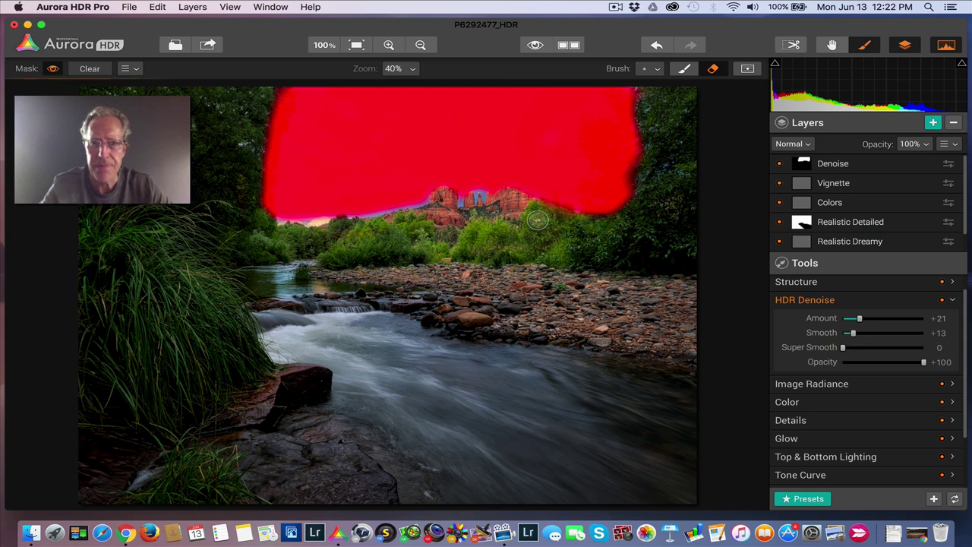
pyautogui.click(52, 69)
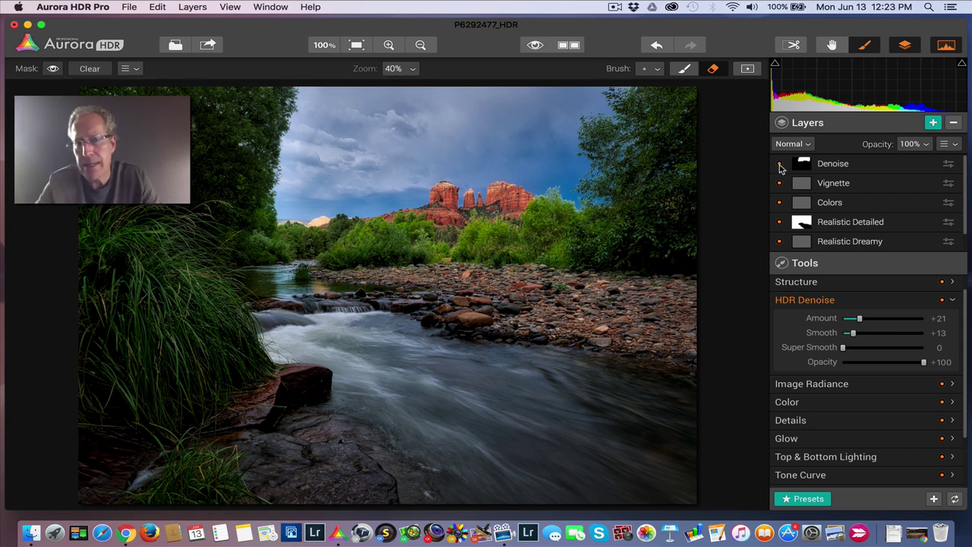
pyautogui.click(533, 45)
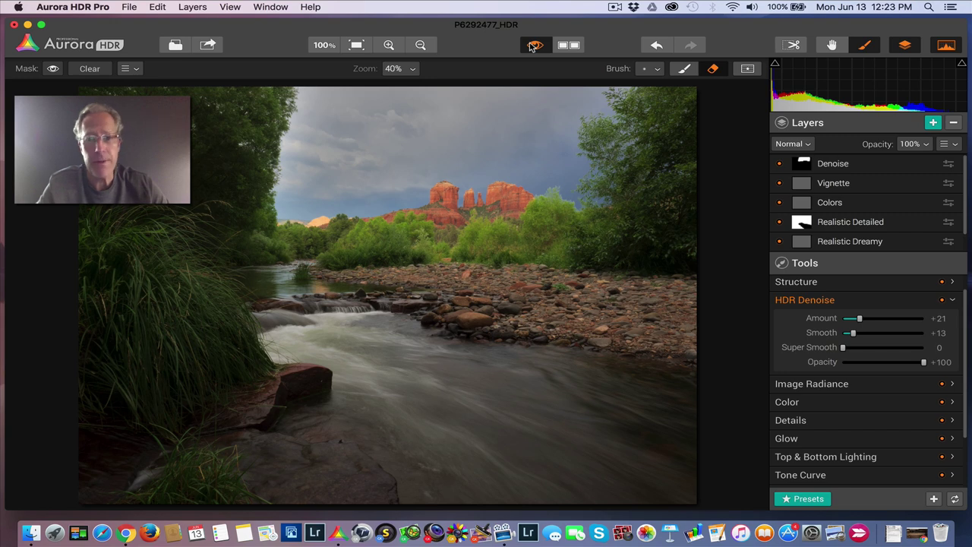
pyautogui.click(534, 45)
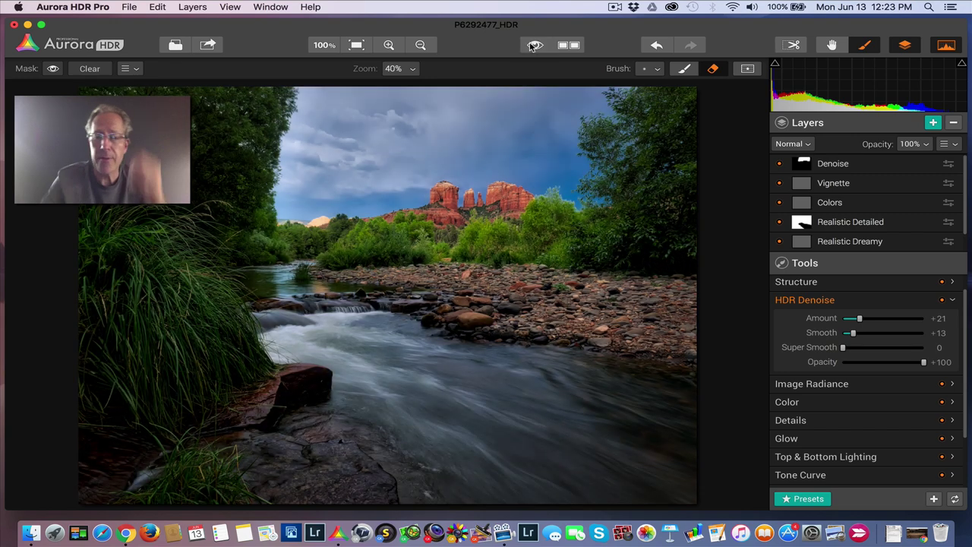
pyautogui.click(533, 46)
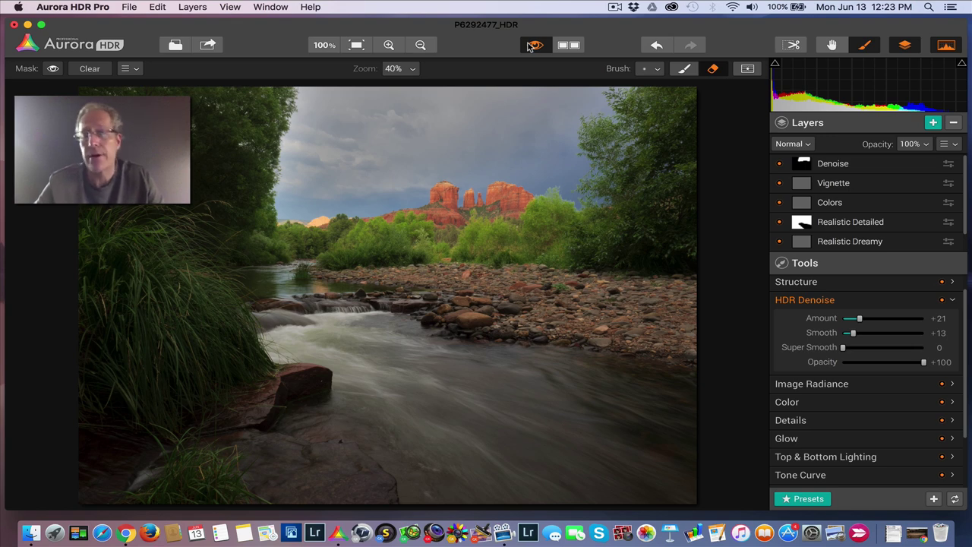
pyautogui.click(534, 45)
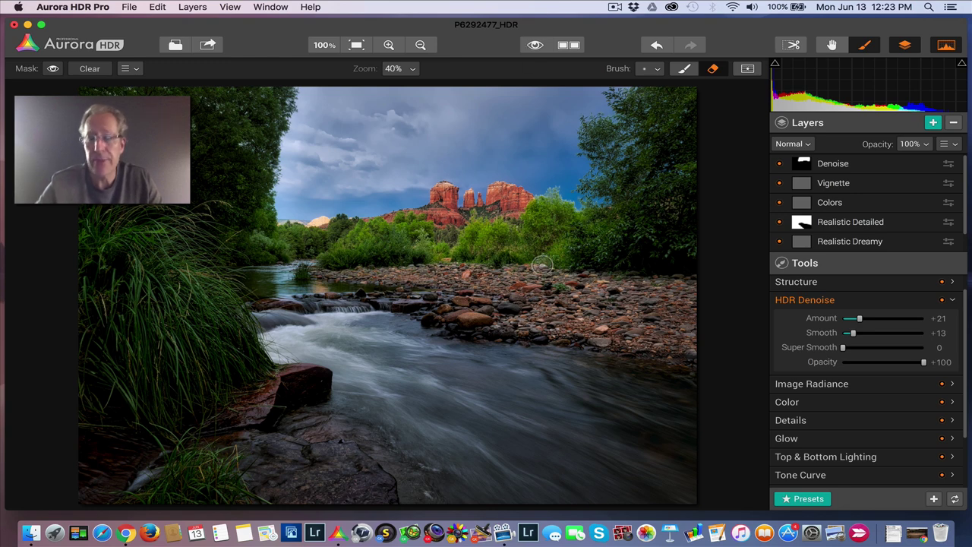
pyautogui.scroll(-1, 843, 229)
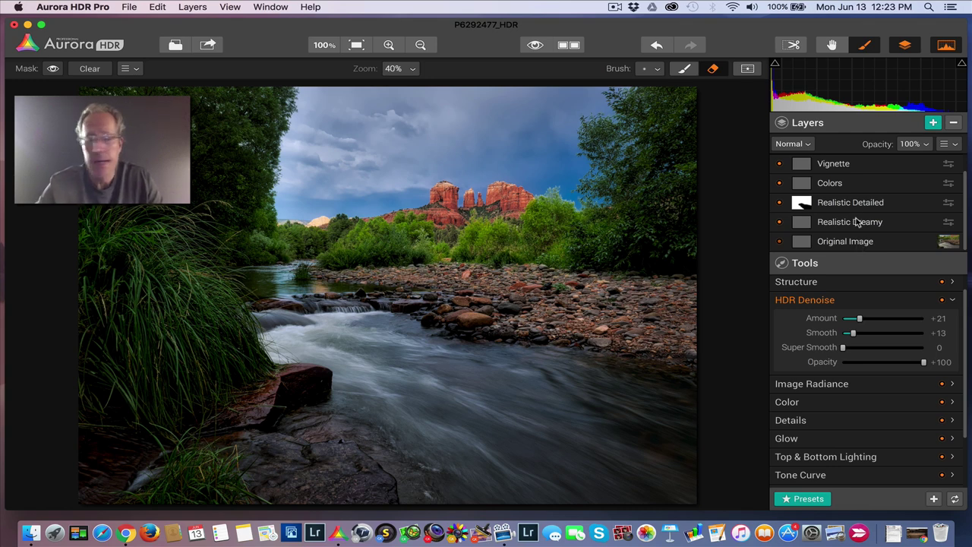
pyautogui.scroll(1, 856, 222)
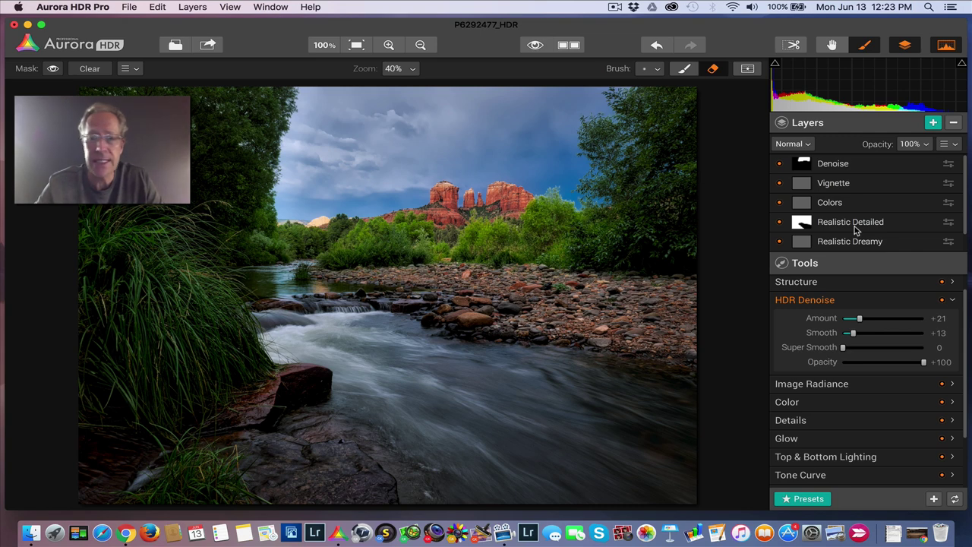
pyautogui.scroll(-1, 857, 230)
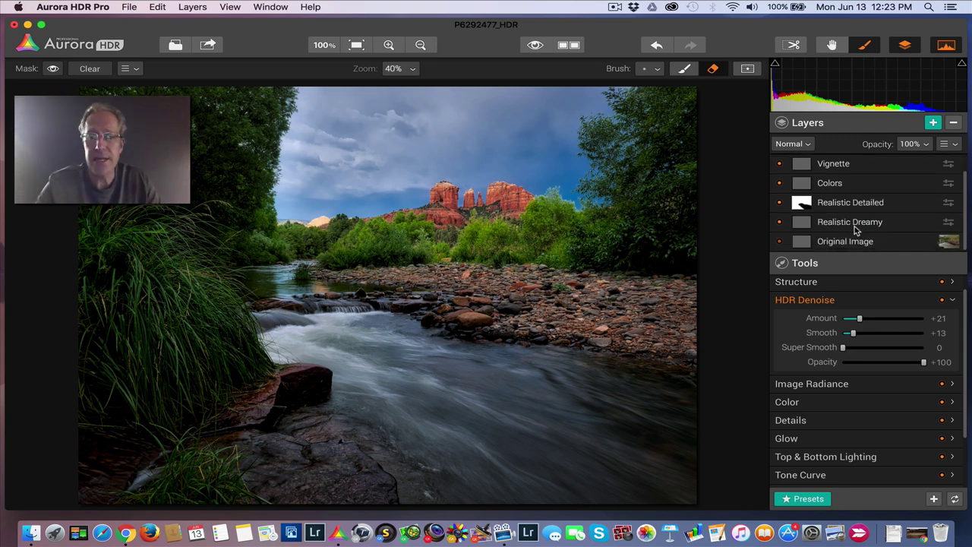
pyautogui.scroll(1, 856, 231)
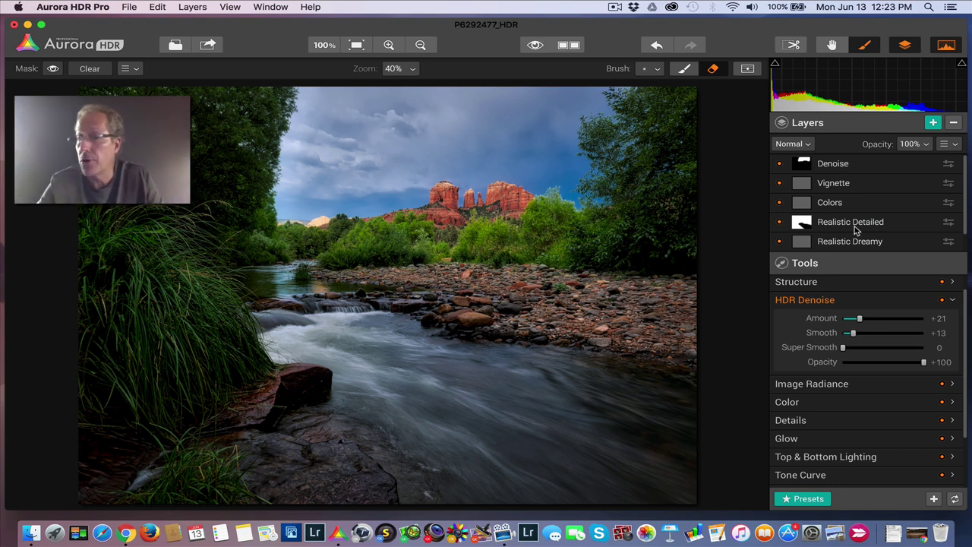
pyautogui.click(857, 186)
pyautogui.click(857, 167)
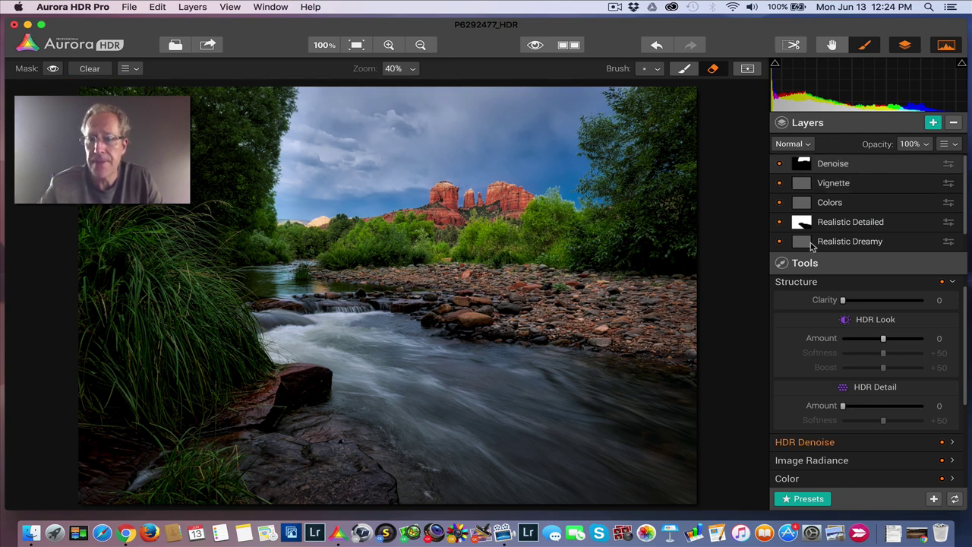
pyautogui.click(840, 283)
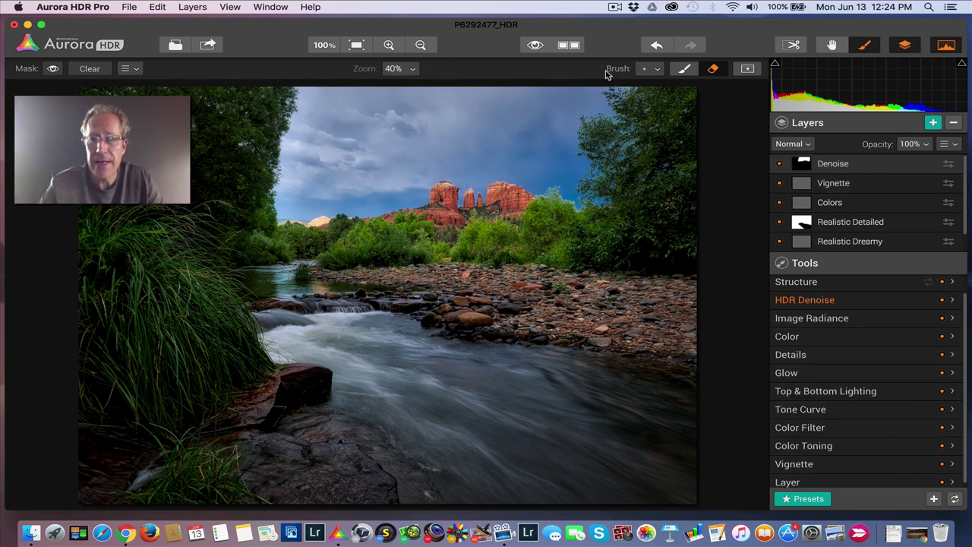
pyautogui.click(536, 46)
pyautogui.click(535, 46)
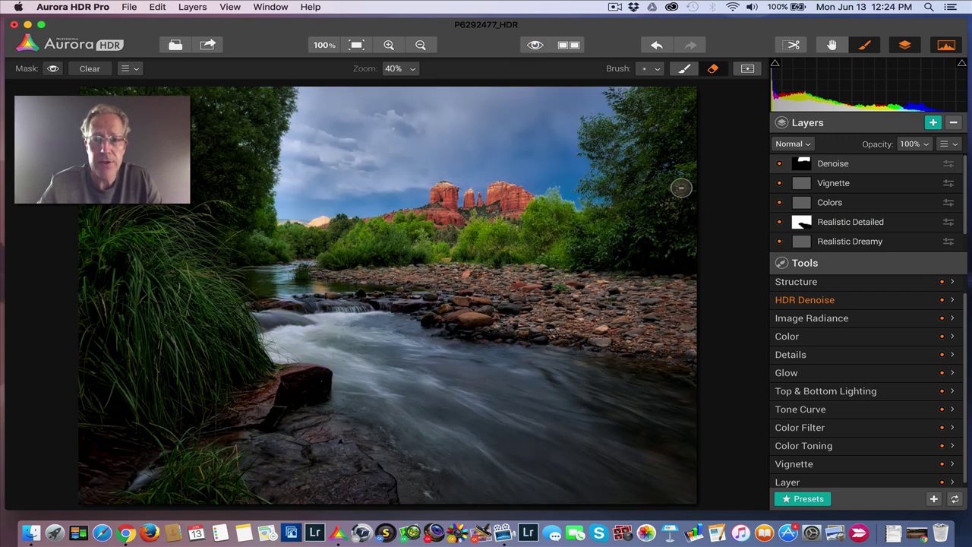